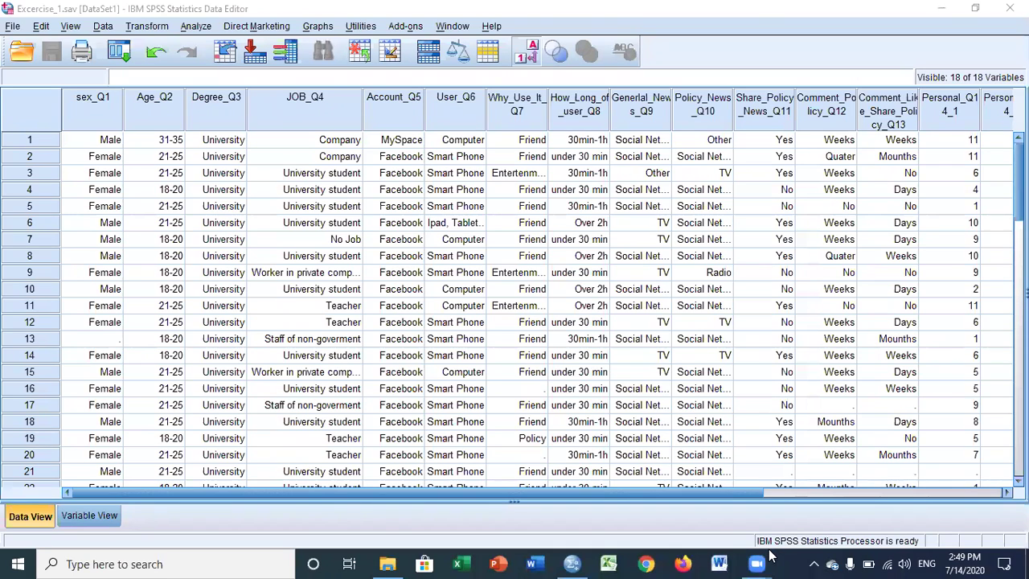
- Write the heading "Primary Data" as an on-screen text note over the data table
type("1)")
key("BackSpace")
key("BackSpace")
key("BackSpace")
type("Primary Data")
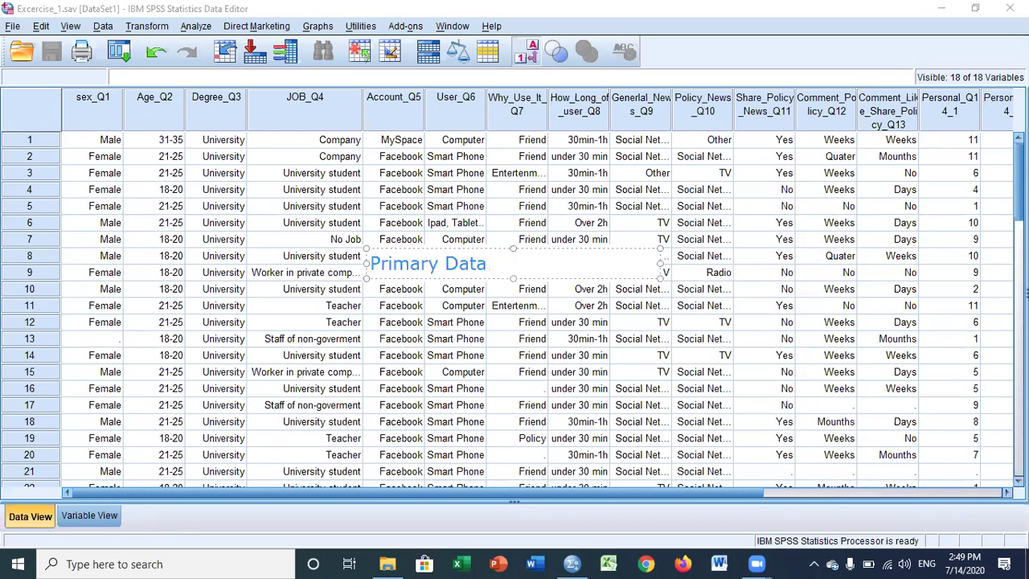
- Add the list item "1) Interview" on a new line below the note's heading
key("Return")
type("1")
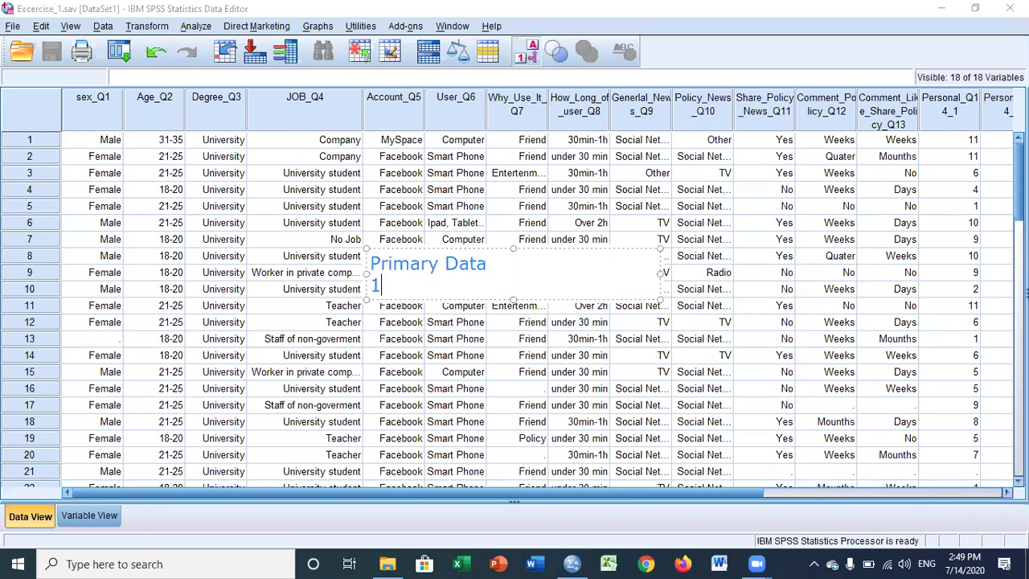
type(") Interv")
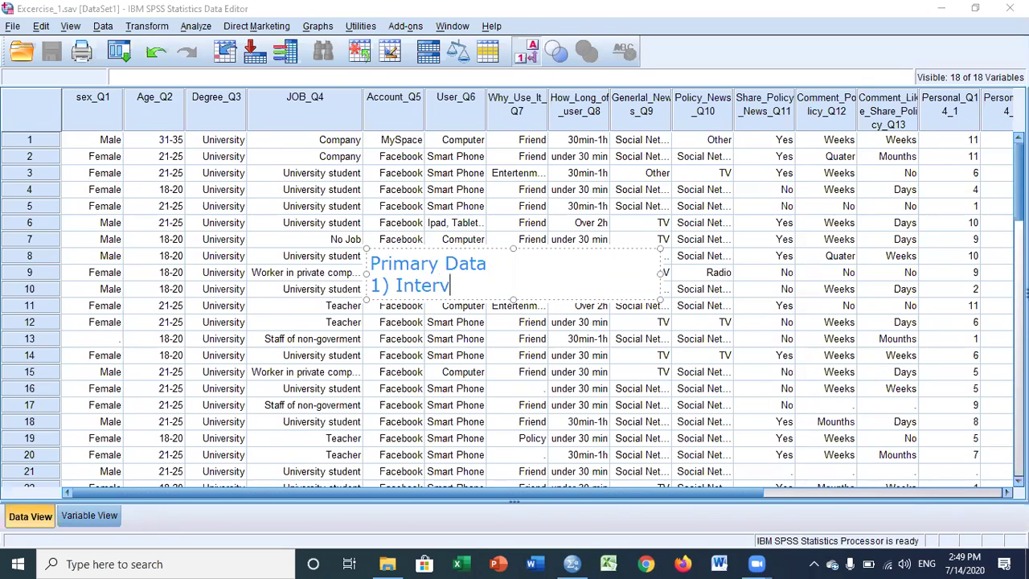
type("iew")
key("Return")
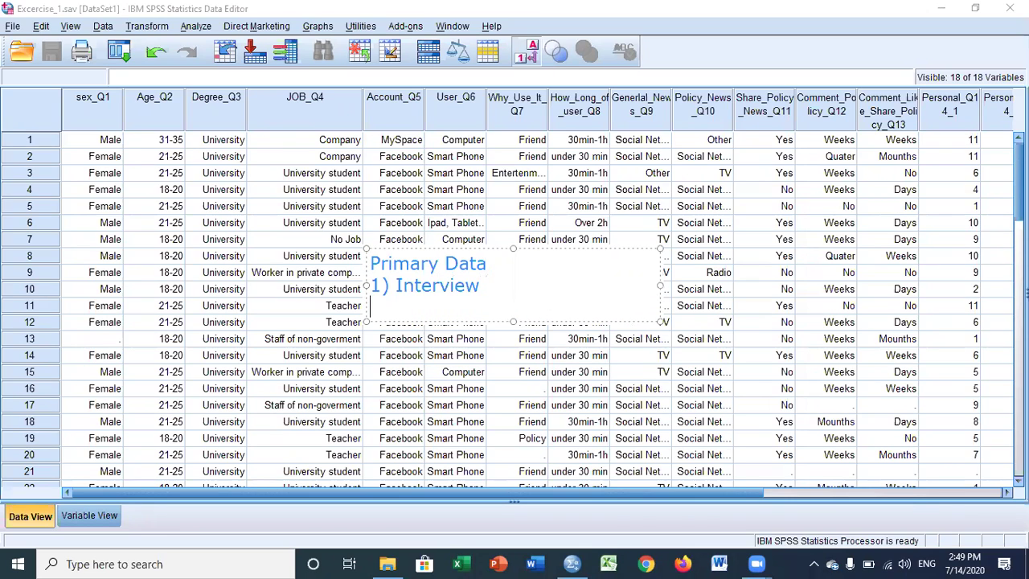
- Add "2) Observation" as the second list item of the note and start another line
type("2) Obserrr")
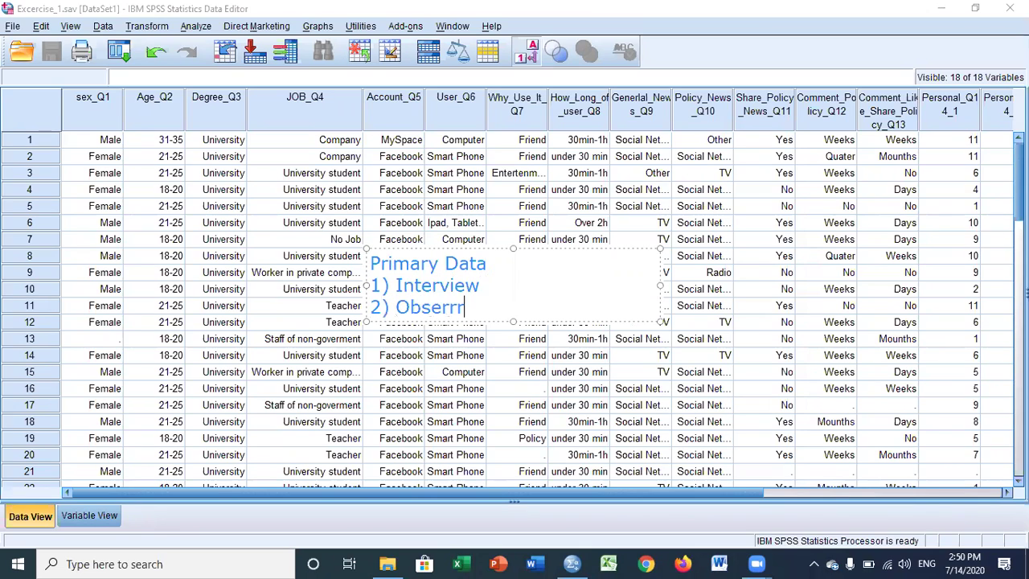
key("BackSpace")
key("BackSpace")
type("vation")
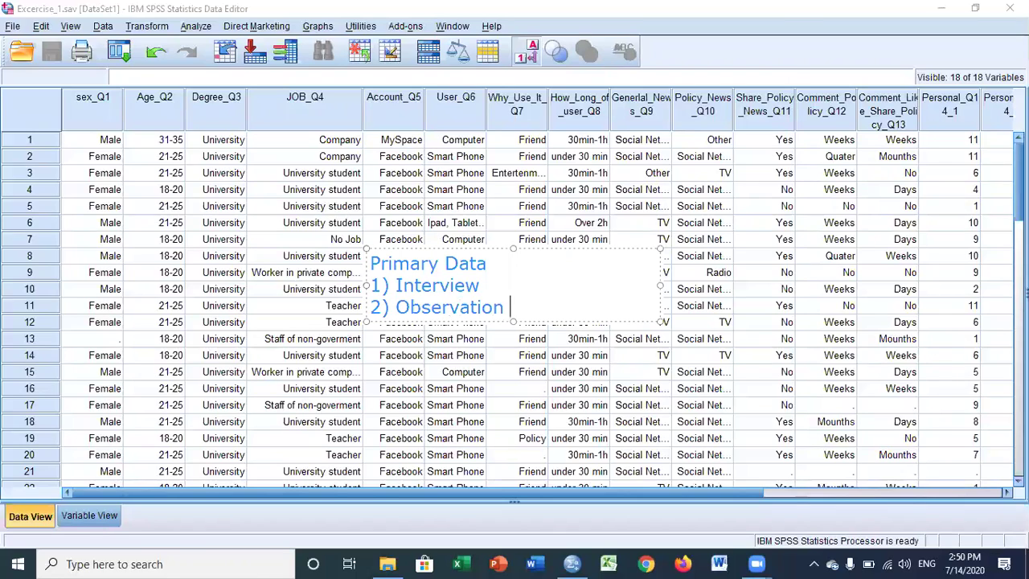
key("Return")
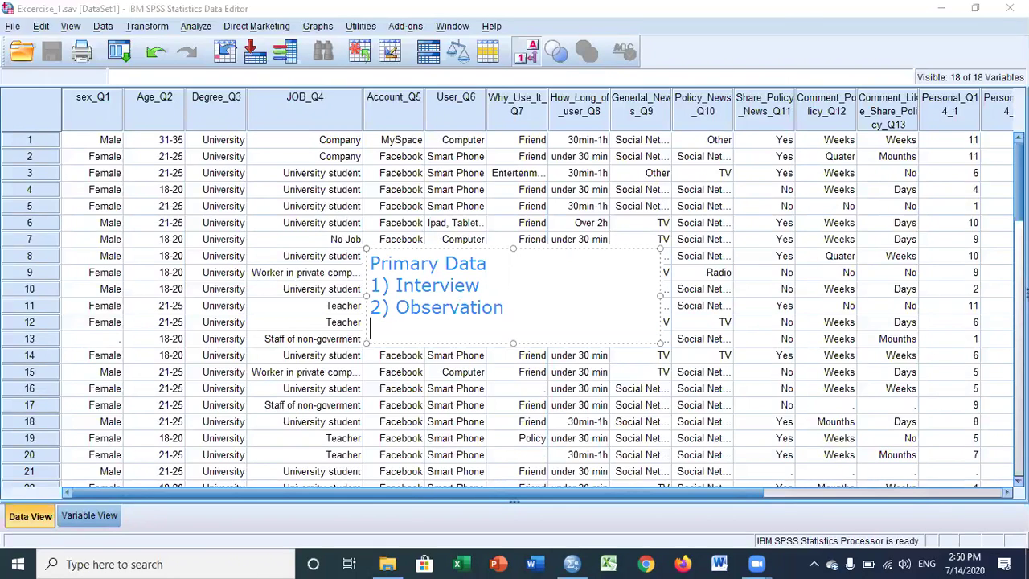
- Add "3) Questionairs" as the third list item of the note
type("3")
key("BackSpace")
type(") Question")
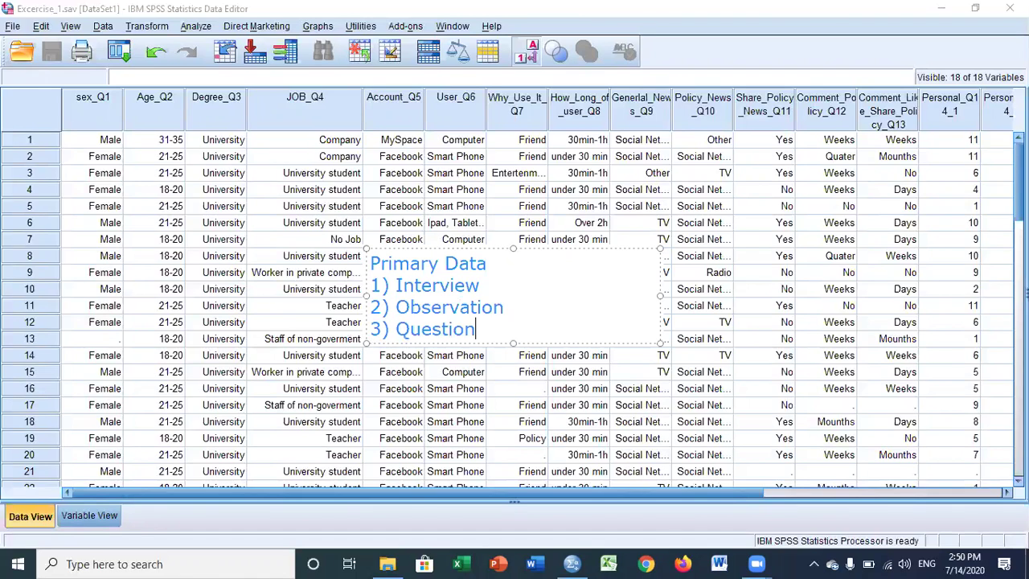
type("airs")
key("BackSpace")
key("BackSpace")
type("s")
- Insert blank lines after the heading, the Interview item and the Observation item to space out the note
left_click(486, 285)
key("Return")
left_click(510, 327)
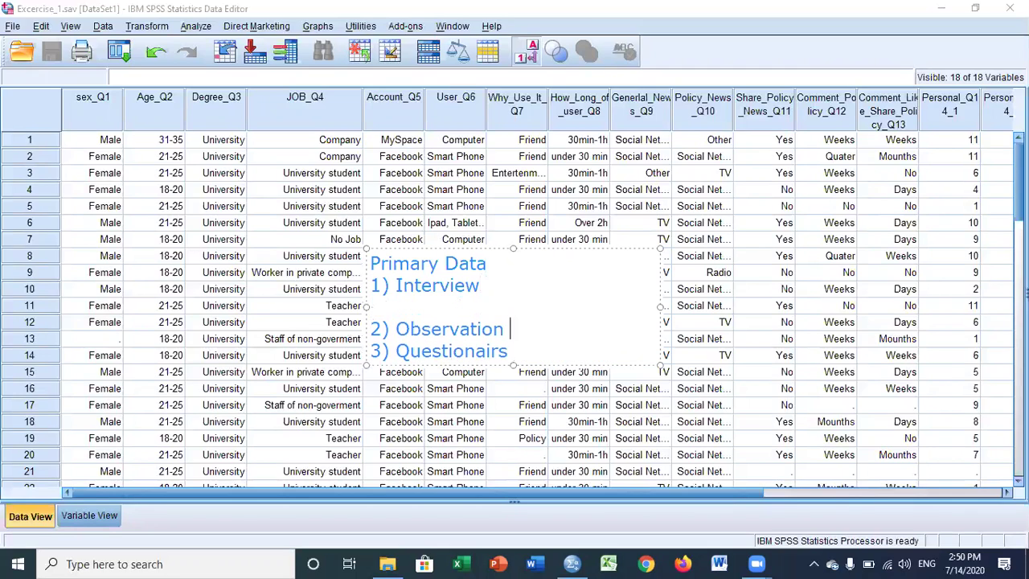
key("Return")
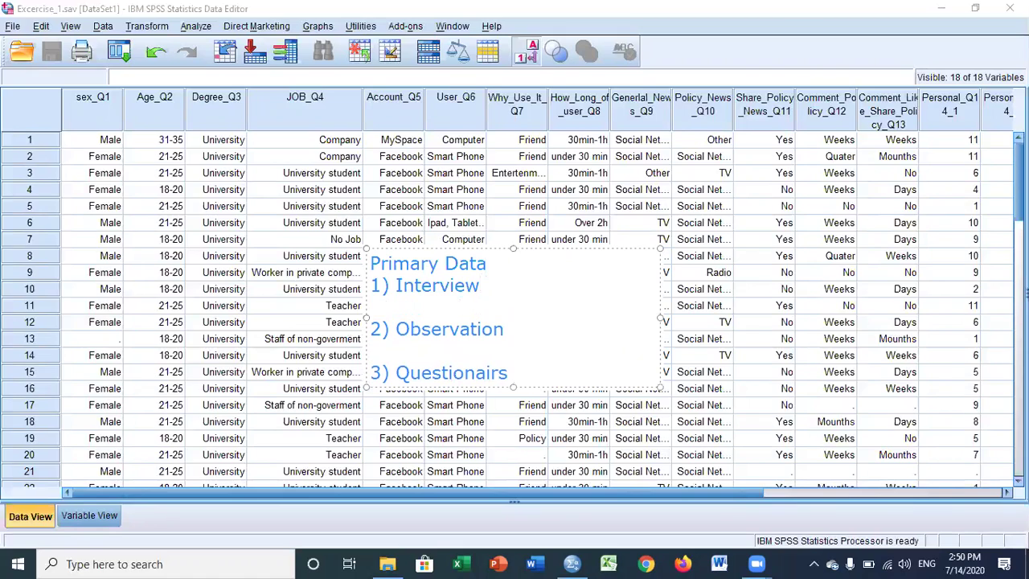
left_click(493, 263)
key("Return")
left_click(510, 350)
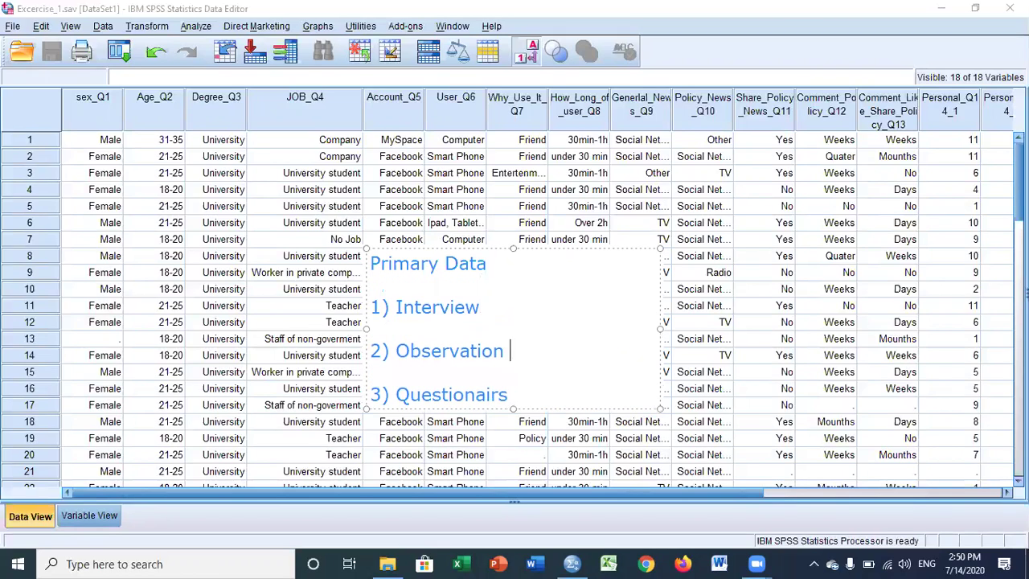
- Try to correct the spelling of "Questionairs" in the note's third item by inserting an extra "n"
left_click(514, 393)
left_click(476, 394)
type("n")
left_click(524, 394)
left_click(465, 393)
key("Delete")
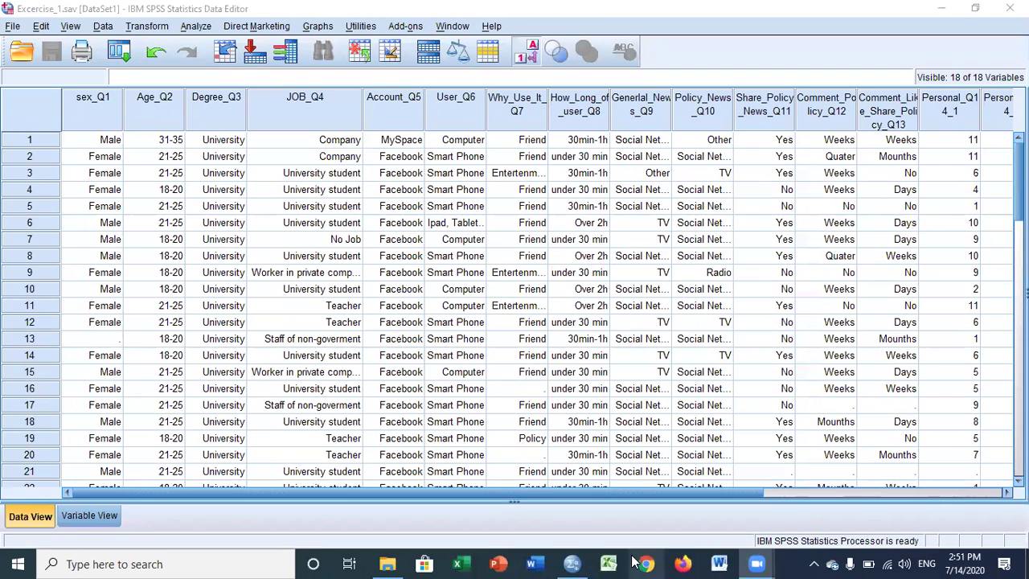
- Show the variable definitions of the dataset and draw a box around the list of variable names
left_click(571, 563)
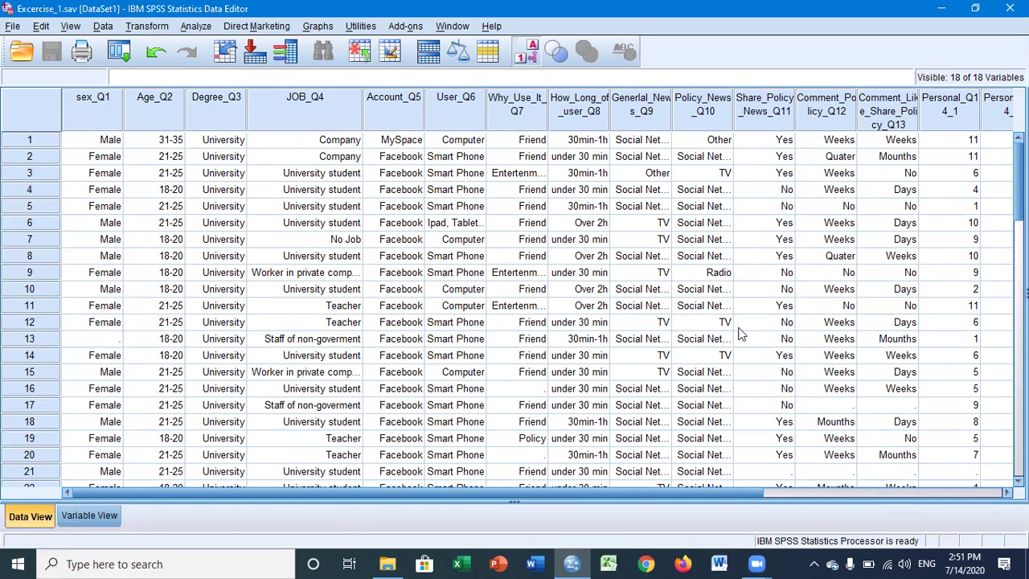
left_click(93, 516)
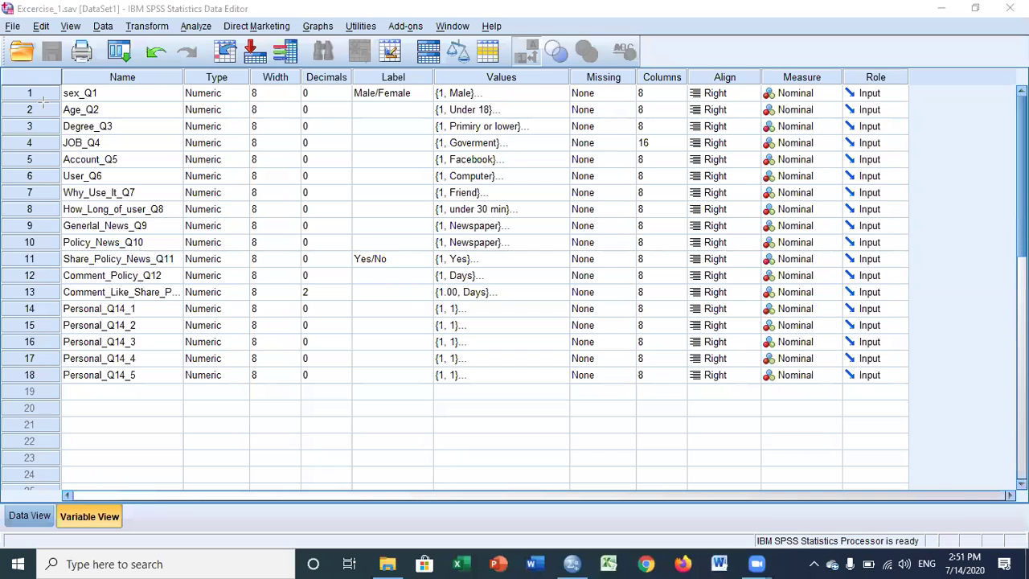
mouse_move(79, 84)
left_mouse_down()
mouse_move(163, 114)
mouse_move(185, 239)
mouse_move(185, 386)
left_mouse_up()
- In the Data View, mark the variable headings and draw a line down the sex_Q1 column, and clear the markings
left_click(29, 516)
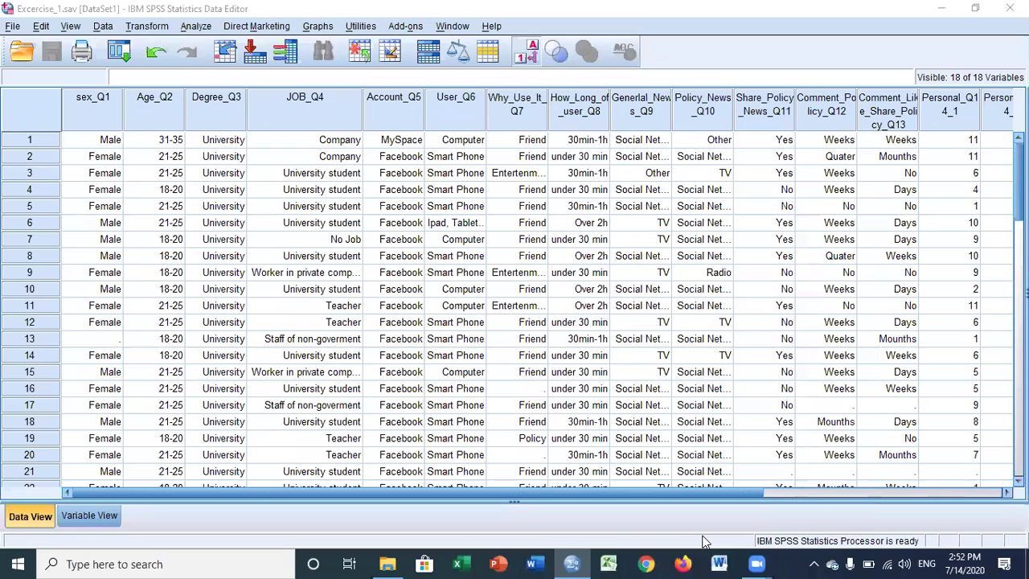
mouse_move(85, 89)
left_mouse_down()
mouse_move(31, 95)
mouse_move(52, 114)
mouse_move(120, 127)
mouse_move(660, 120)
left_mouse_up()
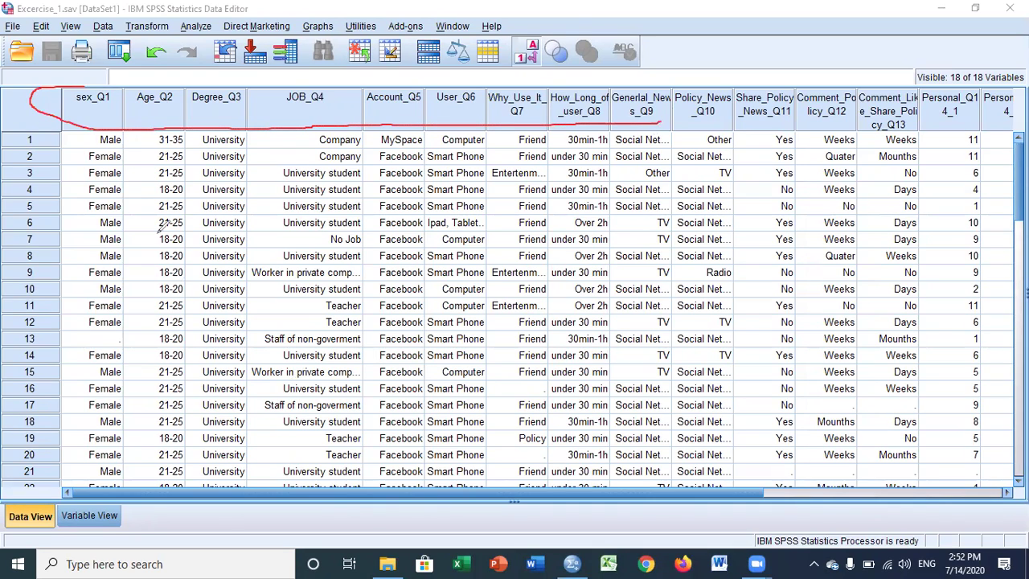
left_click_drag(80, 124, 79, 430)
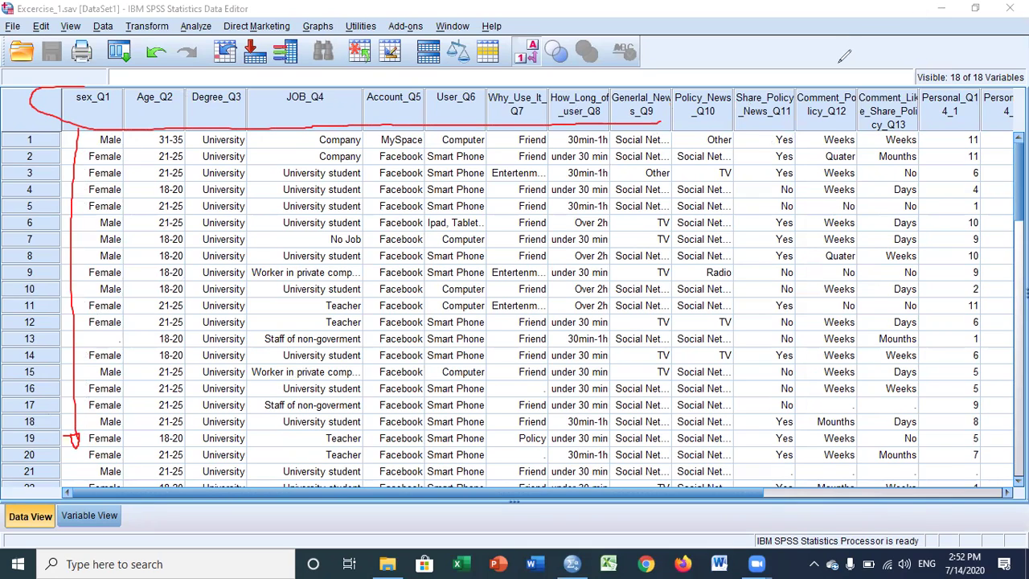
key("Escape")
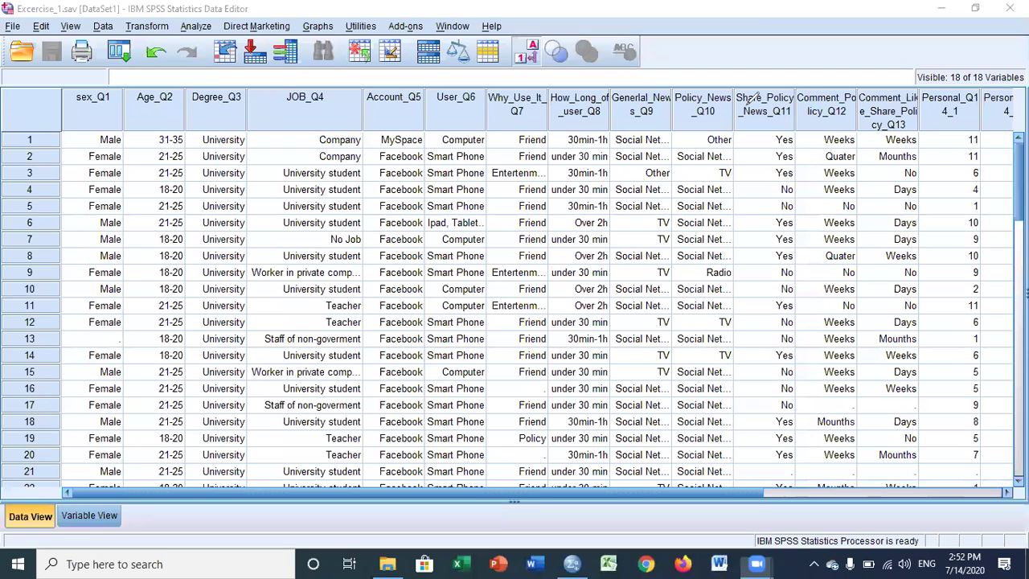
- Show the Variable View and draw a box around the whole table of variable definitions
left_click(89, 515)
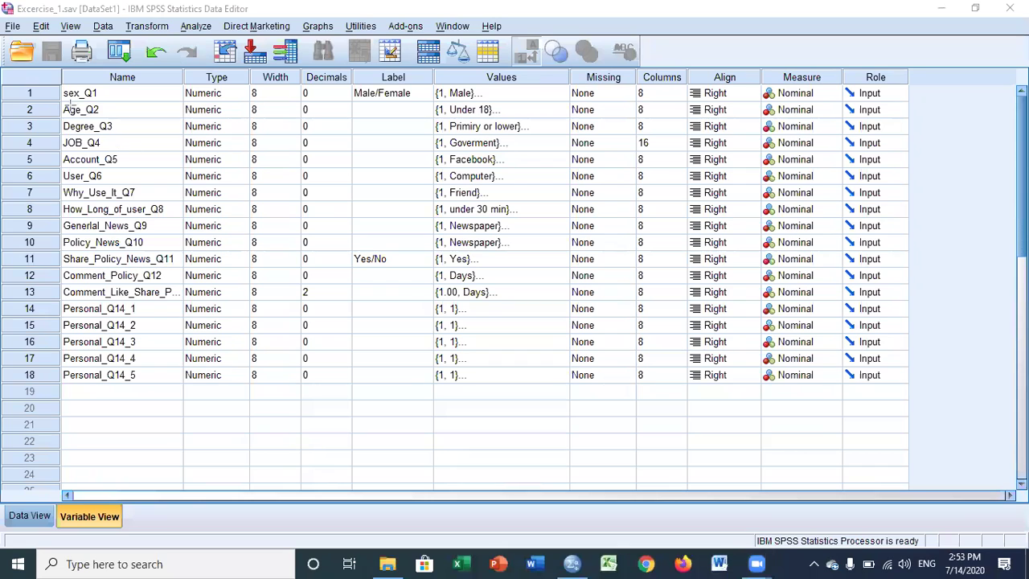
mouse_move(41, 72)
left_mouse_down()
mouse_move(180, 409)
mouse_move(930, 390)
left_mouse_up()
- In the Data View, box the sex_Q1 column and draw a downward arrow along the case numbers, and clear the markings
left_click(21, 515)
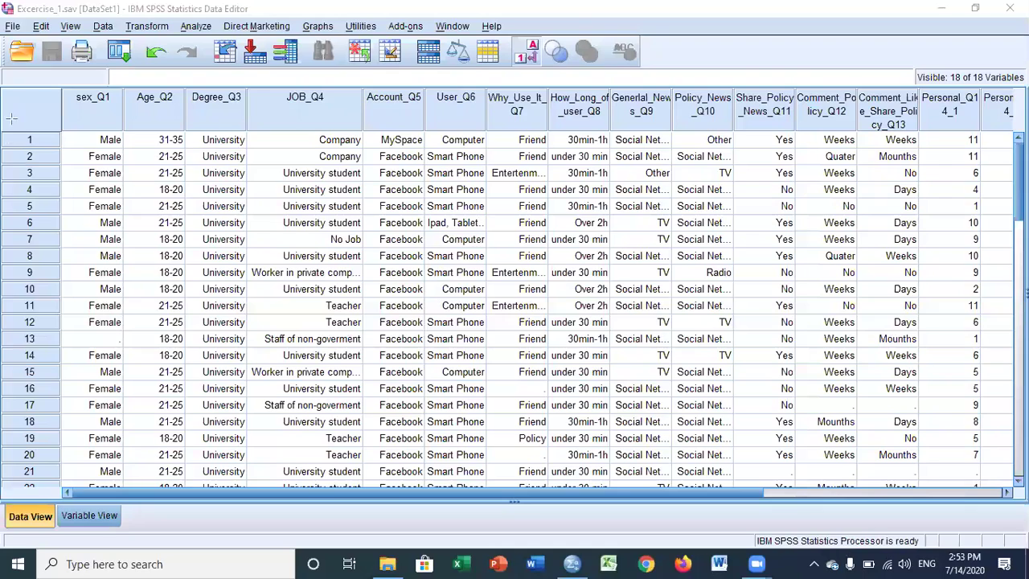
mouse_move(39, 87)
left_mouse_down()
mouse_move(149, 127)
mouse_move(130, 175)
mouse_move(122, 484)
left_mouse_up()
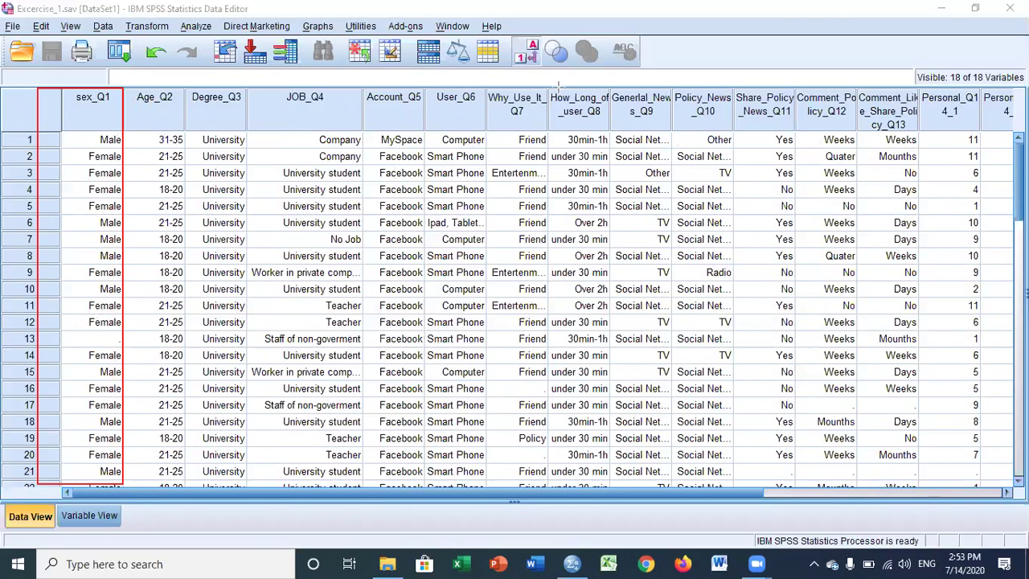
left_click_drag(16, 129, 13, 205)
left_click_drag(14, 354, 14, 482)
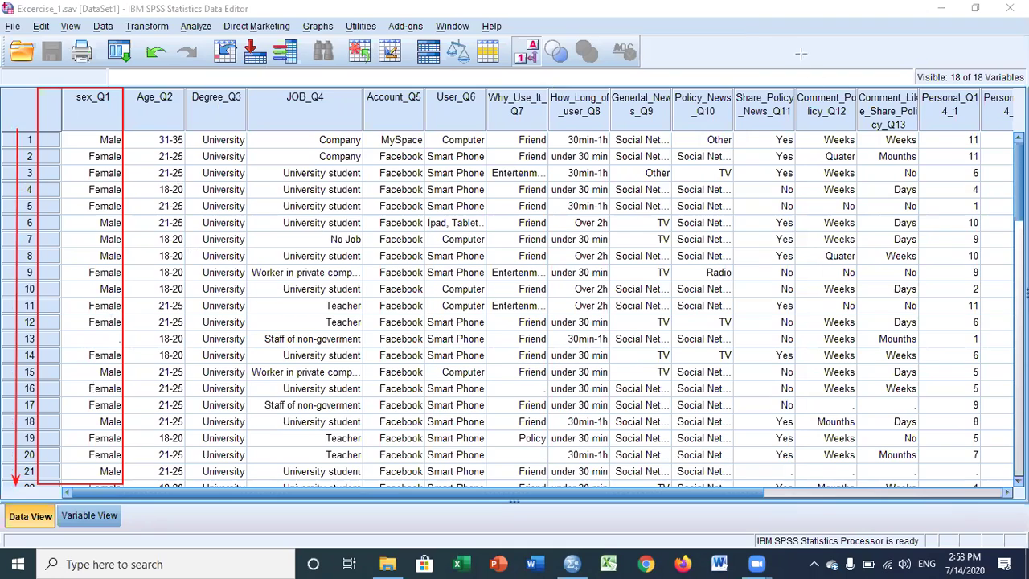
key("Escape")
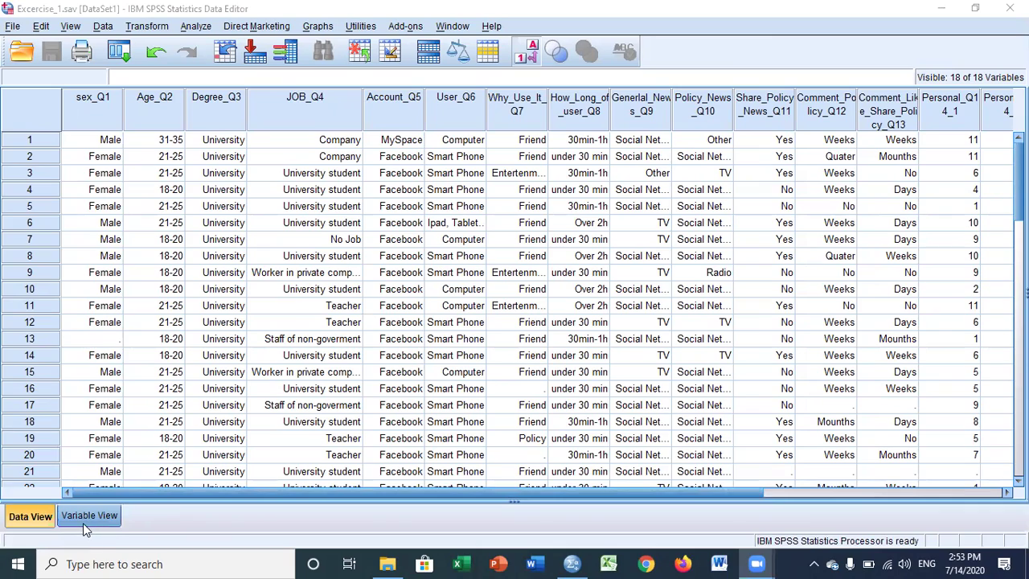
- Review the available variable types for sex_Q1 in the Variable View and leave the Variable Type dialog without changes
scroll(512, 247, "down", 5)
scroll(525, 257, "up", 2)
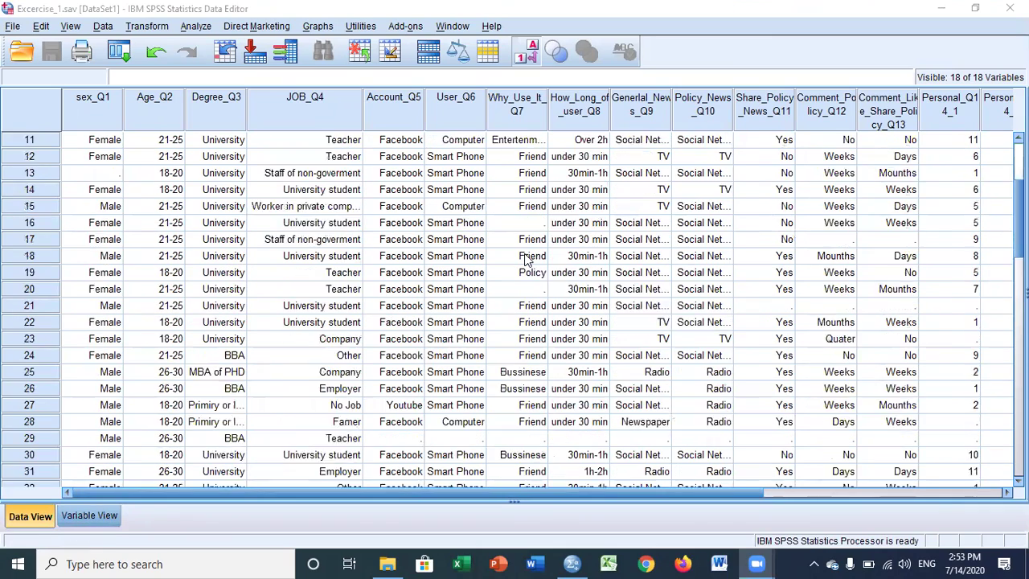
scroll(525, 258, "up", 4)
left_click(73, 515)
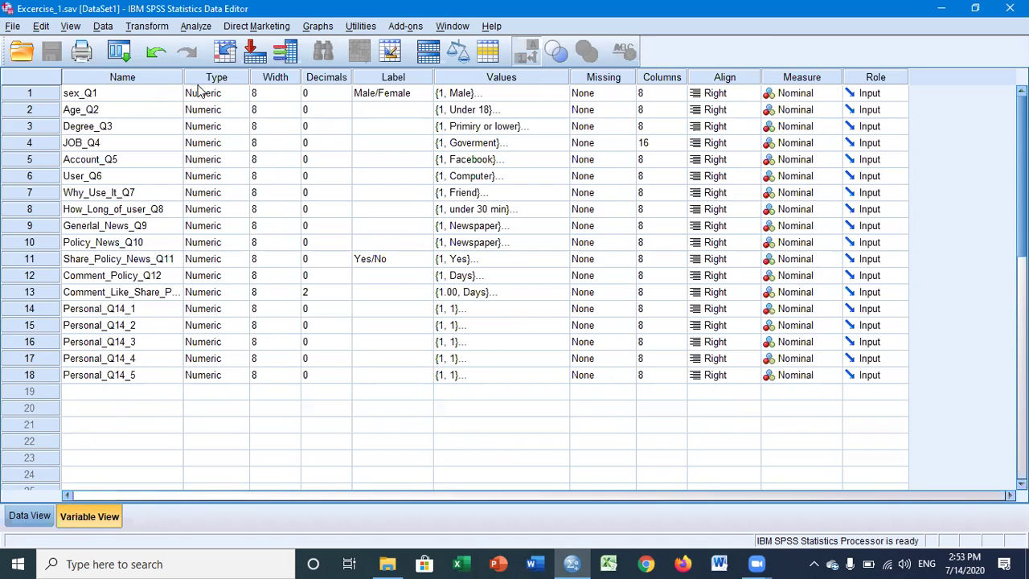
left_click(228, 95)
left_click(240, 96)
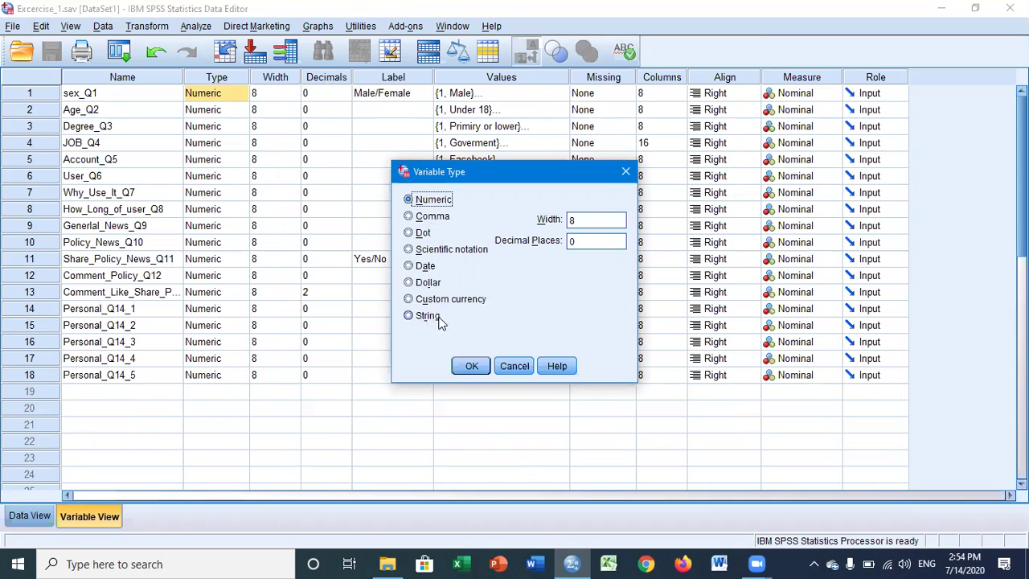
left_click(515, 365)
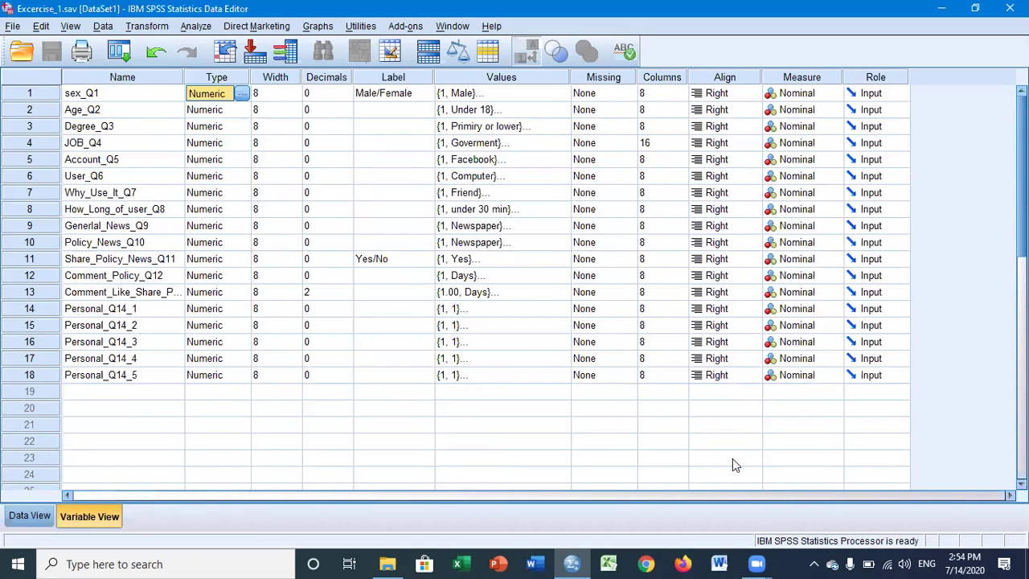
- Circle the Width, Decimals, Label and Values settings of sex_Q1, and remove the stray line across the Columns settings
mouse_move(299, 84)
left_mouse_down()
mouse_move(253, 87)
mouse_move(250, 98)
mouse_move(292, 94)
mouse_move(296, 82)
mouse_move(330, 83)
mouse_move(322, 81)
mouse_move(300, 88)
mouse_move(345, 83)
left_mouse_up()
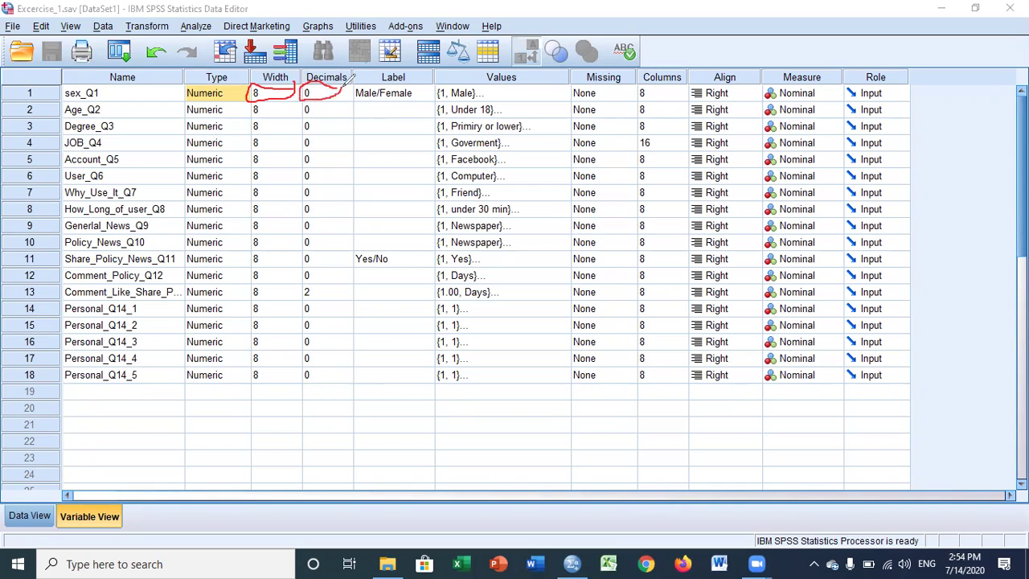
mouse_move(434, 80)
left_mouse_down()
mouse_move(378, 74)
mouse_move(357, 88)
mouse_move(371, 98)
mouse_move(433, 84)
left_mouse_up()
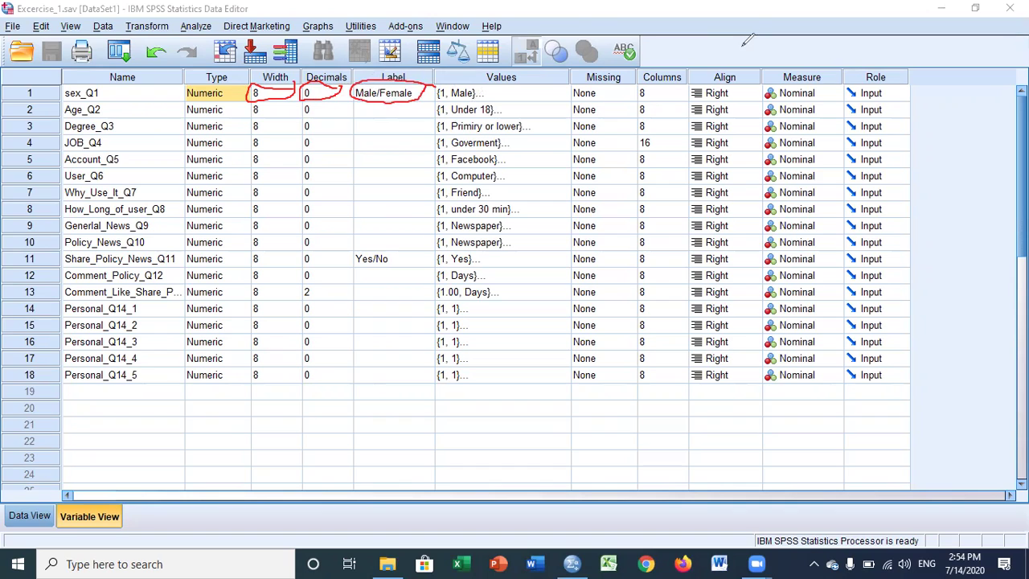
mouse_move(552, 71)
left_mouse_down()
mouse_move(459, 64)
mouse_move(434, 88)
mouse_move(446, 101)
mouse_move(539, 98)
mouse_move(566, 72)
mouse_move(635, 172)
mouse_move(643, 262)
left_mouse_up()
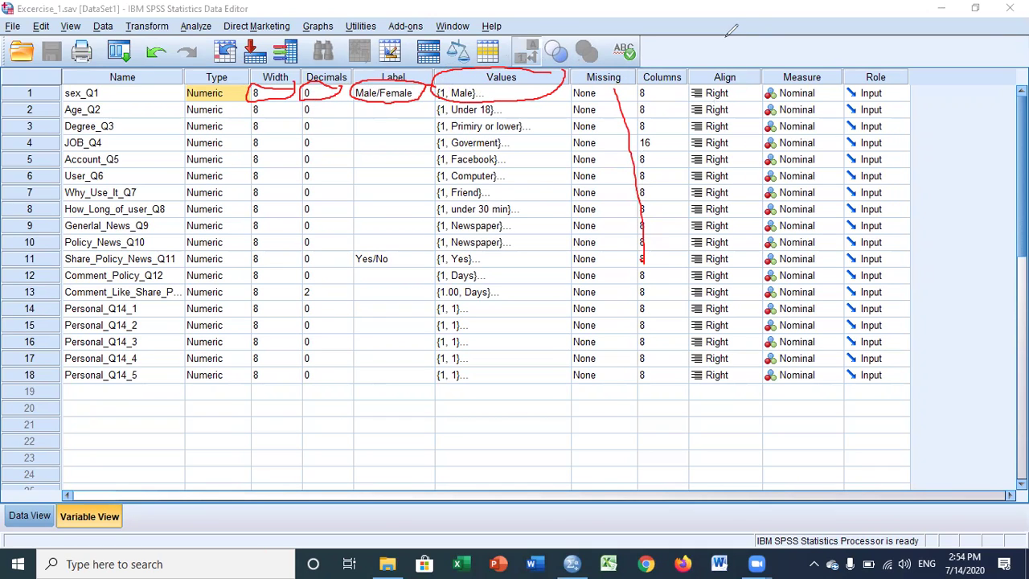
left_click(646, 119)
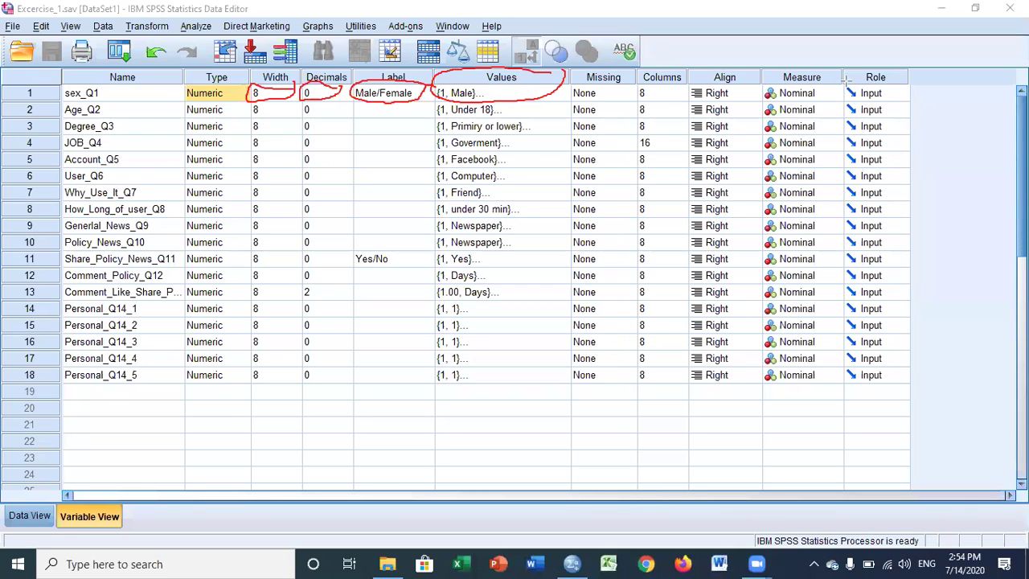
- Circle the Measure setting of sex_Q1, and erase all the markings from the screen
mouse_move(841, 71)
left_mouse_down()
mouse_move(796, 58)
mouse_move(759, 69)
mouse_move(799, 93)
left_mouse_up()
left_click(815, 86)
mouse_move(837, 84)
left_mouse_down()
mouse_move(774, 70)
mouse_move(775, 96)
mouse_move(827, 90)
mouse_move(837, 65)
mouse_move(765, 74)
mouse_move(791, 98)
mouse_move(838, 78)
mouse_move(782, 66)
left_mouse_up()
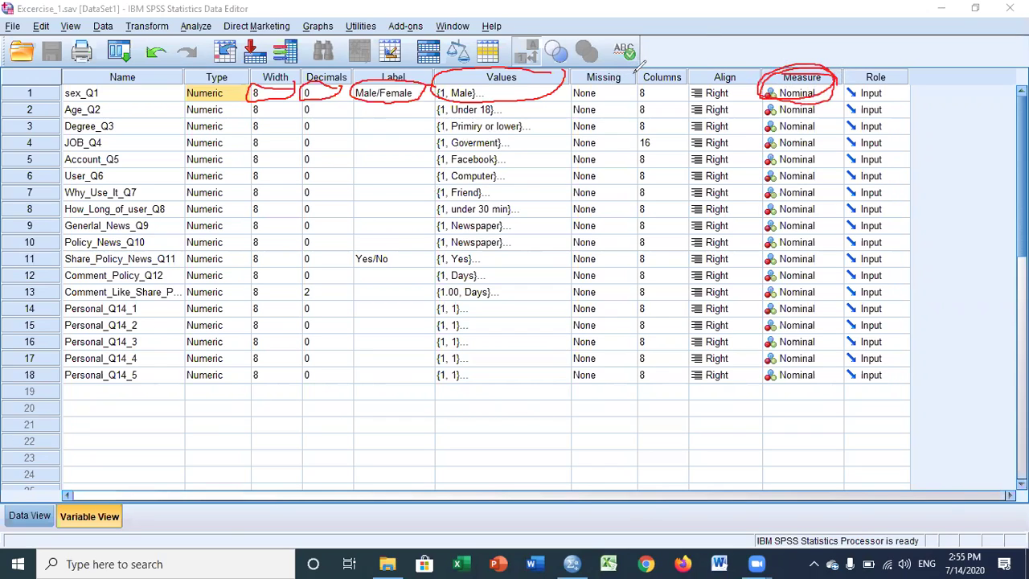
key("e")
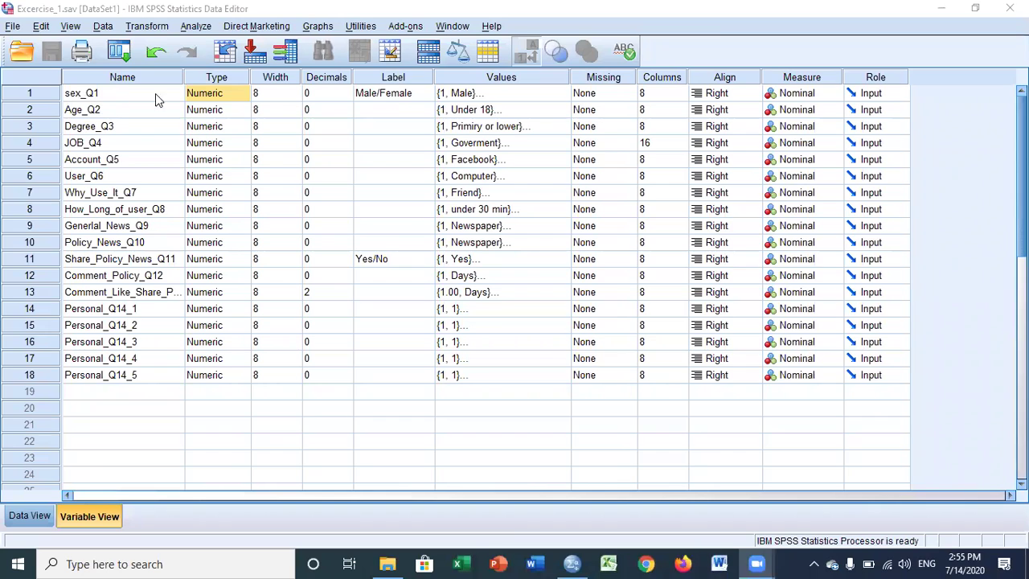
- Add the value label 3 = "Other" to the sex_Q1 variable
left_click(525, 92)
left_click(561, 94)
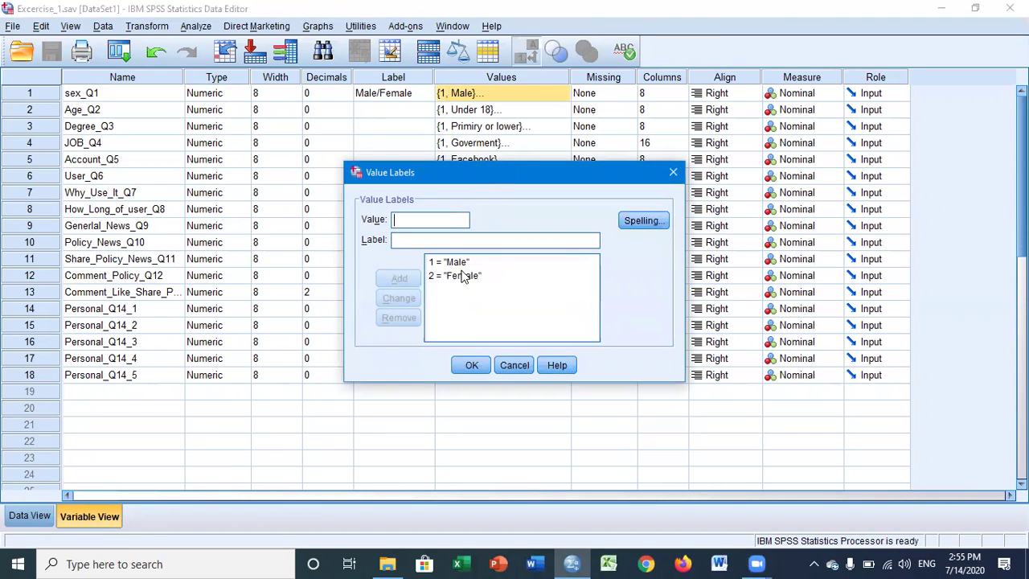
left_click(406, 220)
type("Other")
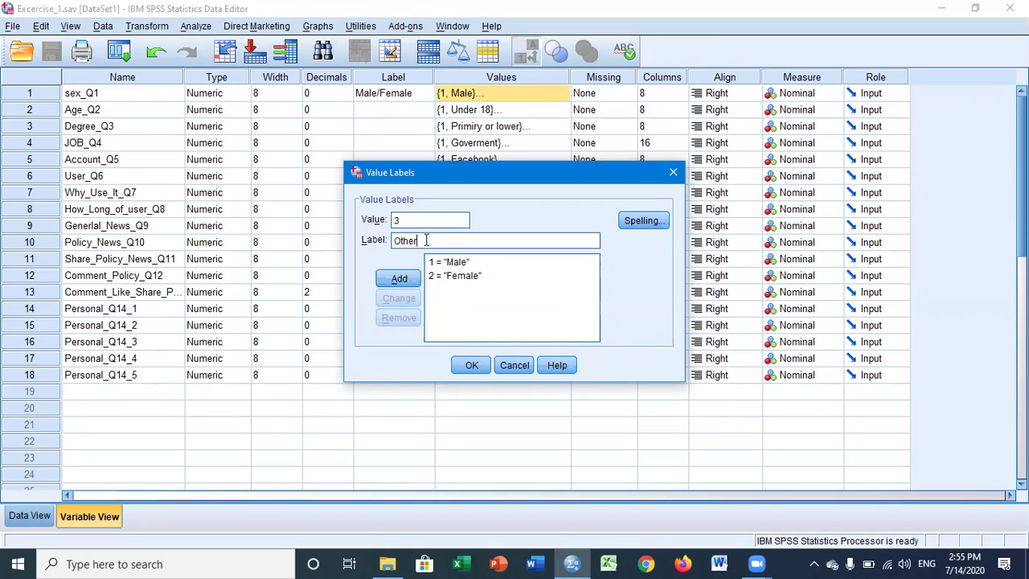
left_click(399, 280)
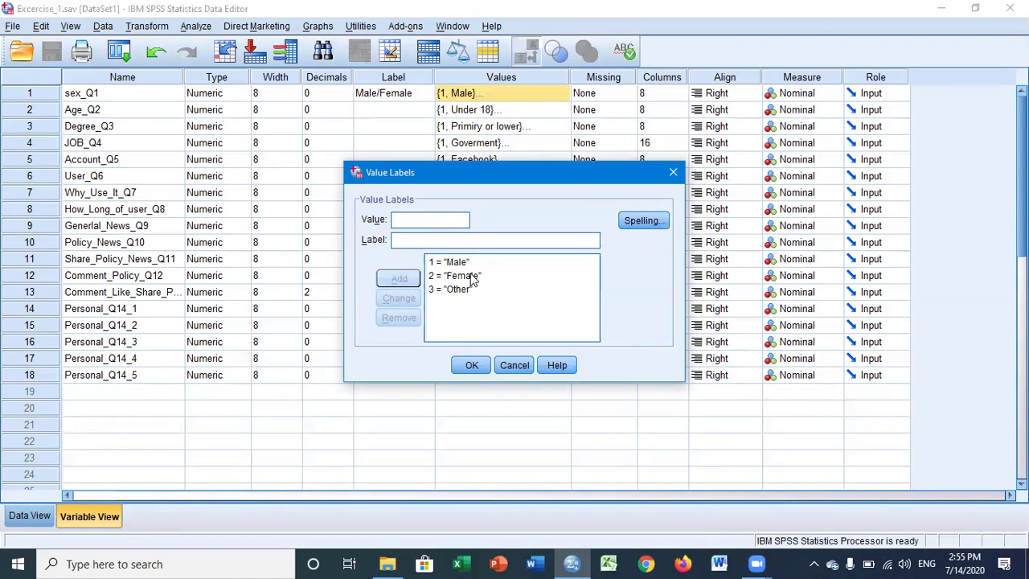
- Remove the "Other" value label from sex_Q1 and accept the remaining labels
left_click(442, 291)
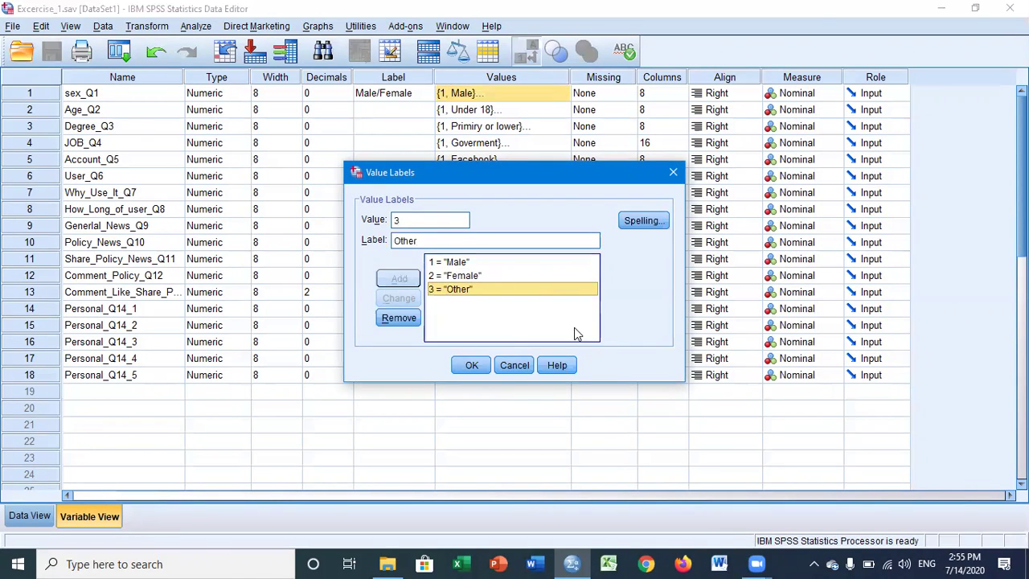
left_click(399, 317)
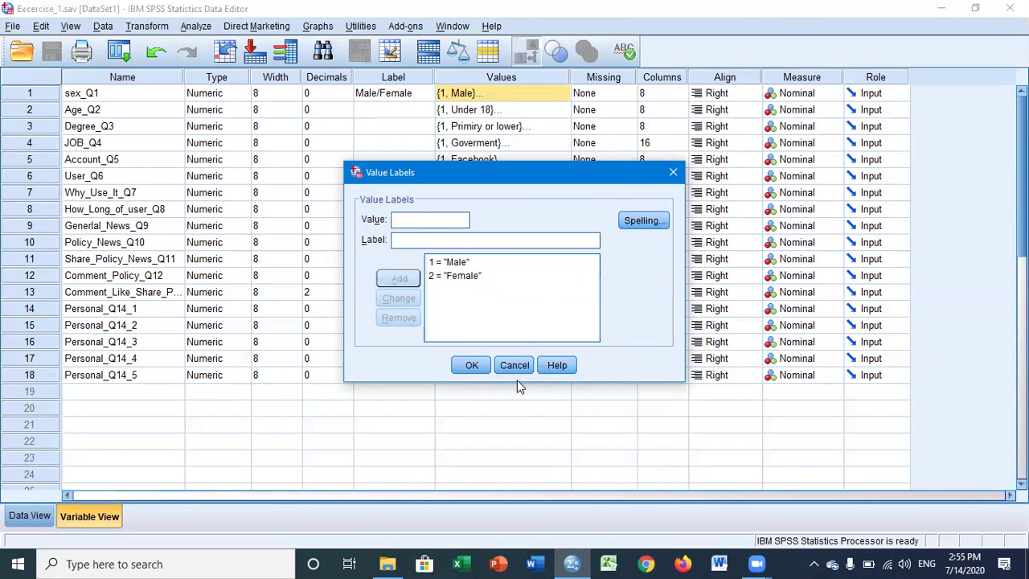
left_click(473, 366)
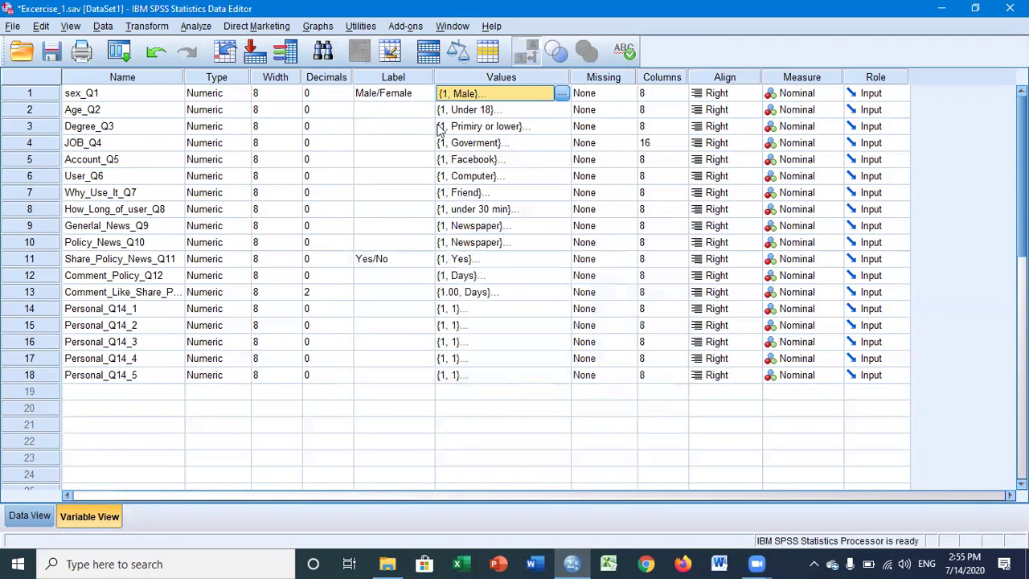
- Review the full list of age-group value labels defined for Age_Q2, and close it without edits
left_click(537, 111)
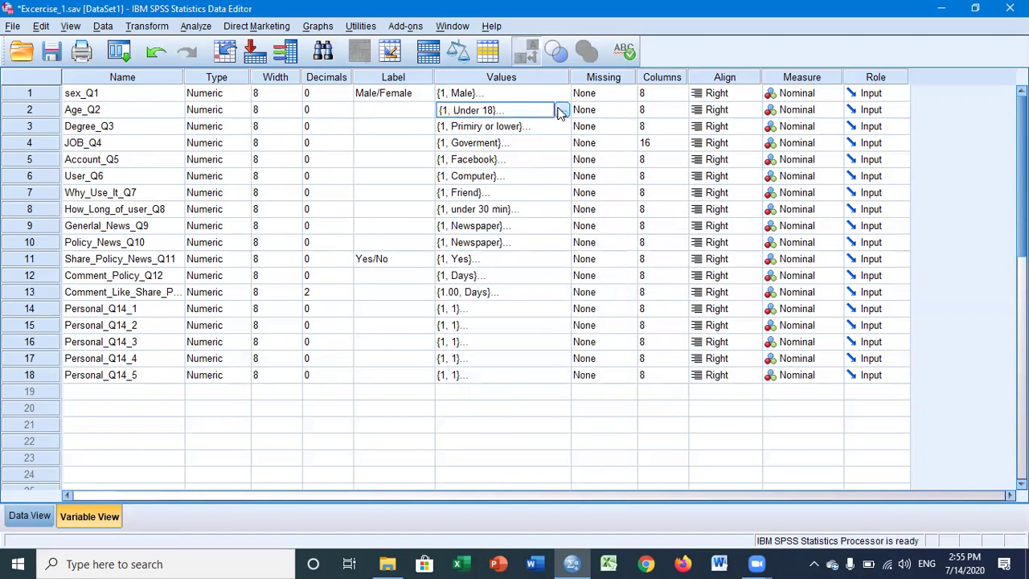
left_click(561, 110)
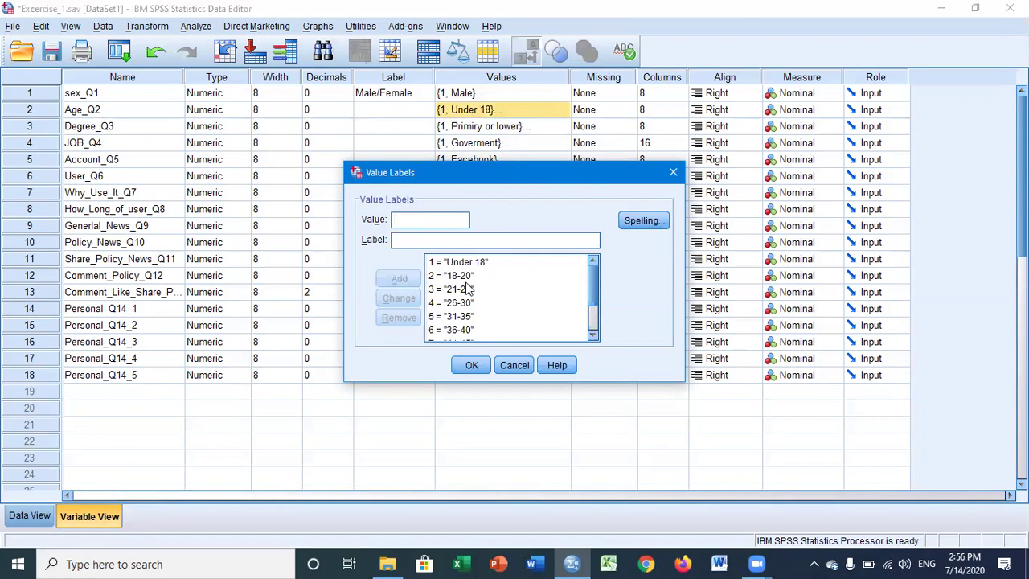
scroll(482, 283, "down", 2)
scroll(483, 283, "up", 2)
left_click_drag(473, 292, 528, 255)
left_click(474, 366)
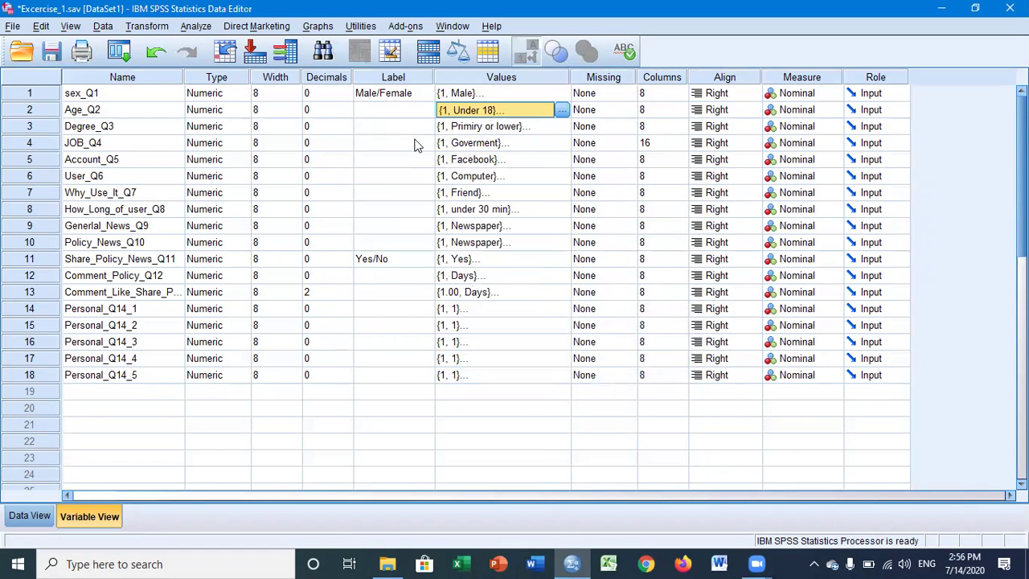
- Review the education value labels defined for Degree_Q3 and leave them without changes
left_click(107, 128)
left_click(555, 128)
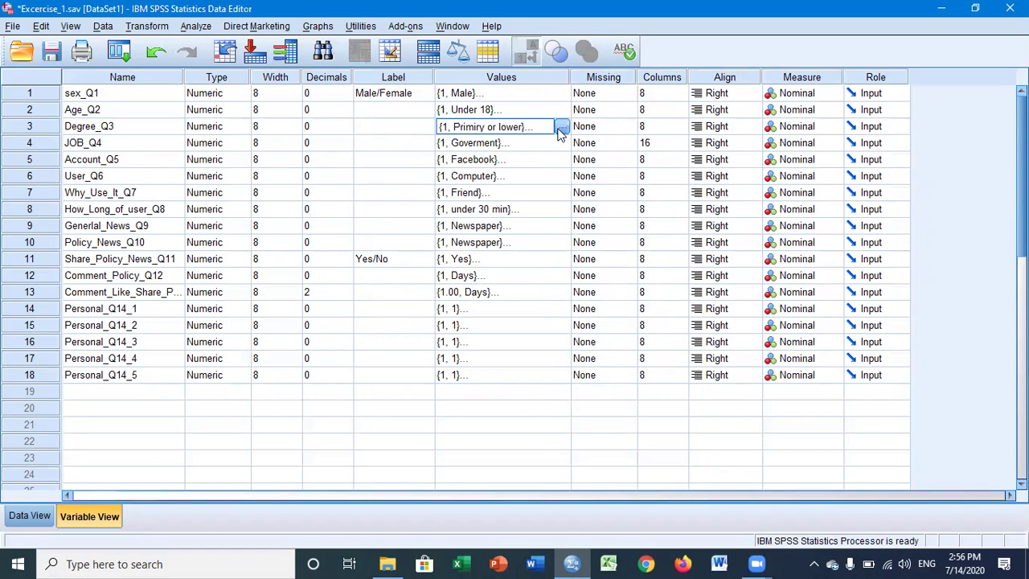
left_click(562, 127)
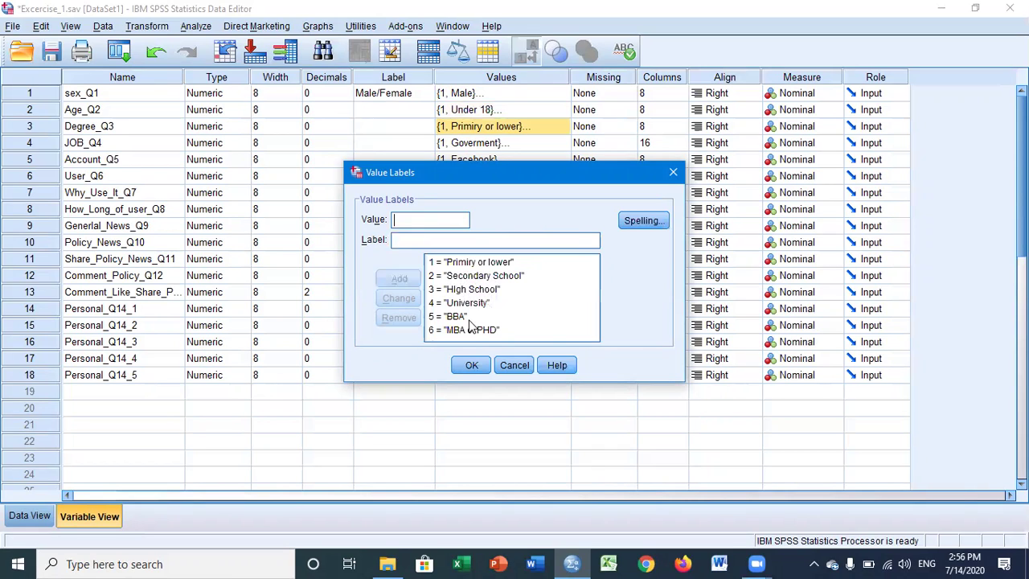
left_click(516, 364)
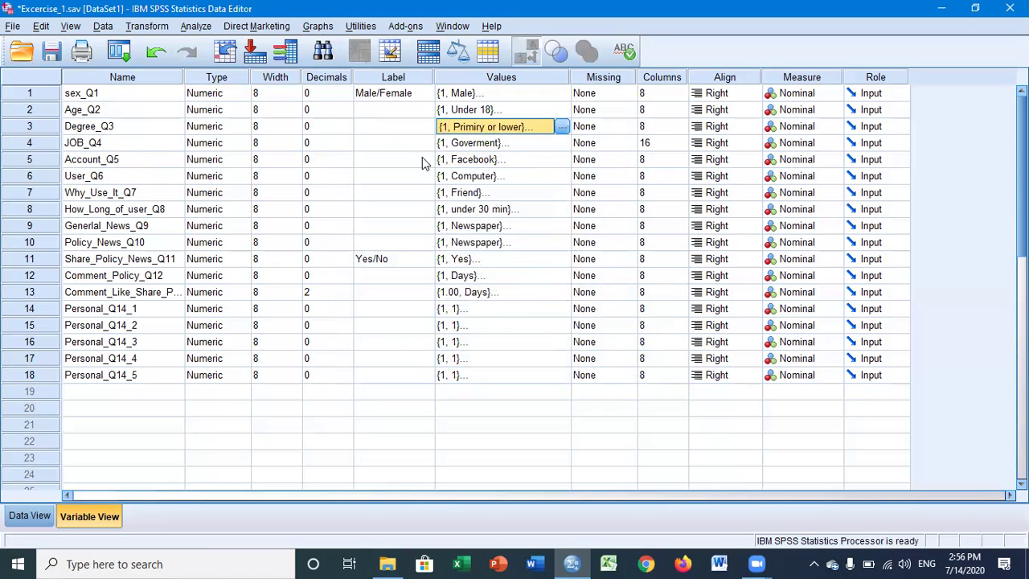
- Look through the occupation value labels defined for JOB_Q4 and close the list without edits
left_click(559, 147)
left_click(560, 148)
scroll(583, 299, "down", 3)
scroll(585, 278, "up", 3)
left_click(445, 275)
left_click(447, 262)
left_click(445, 275)
left_click_drag(480, 287, 502, 288)
left_click(469, 365)
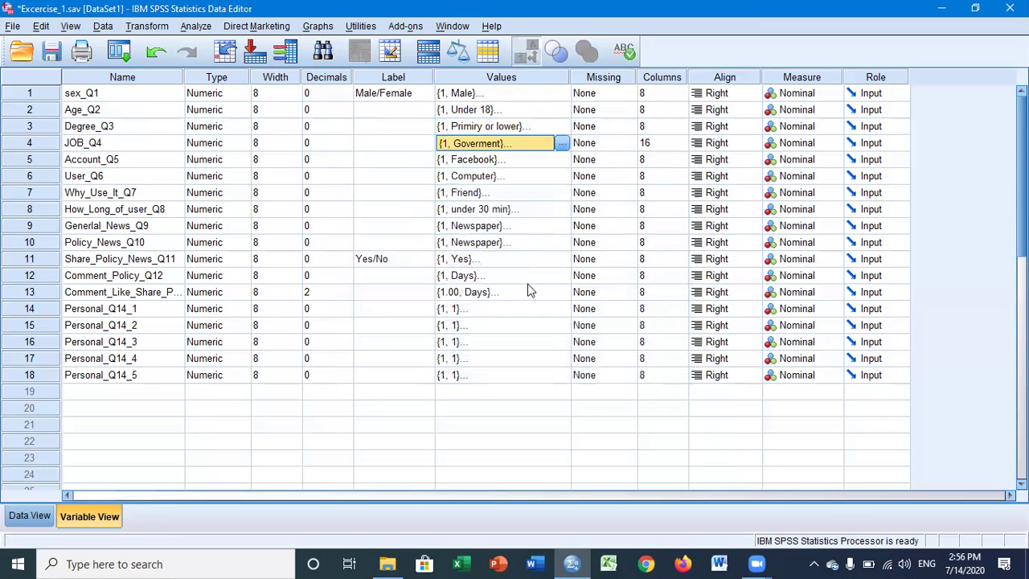
- Examine the social media value labels defined for Account_Q5 from first to last, and close the list
left_click(506, 164)
left_click(561, 159)
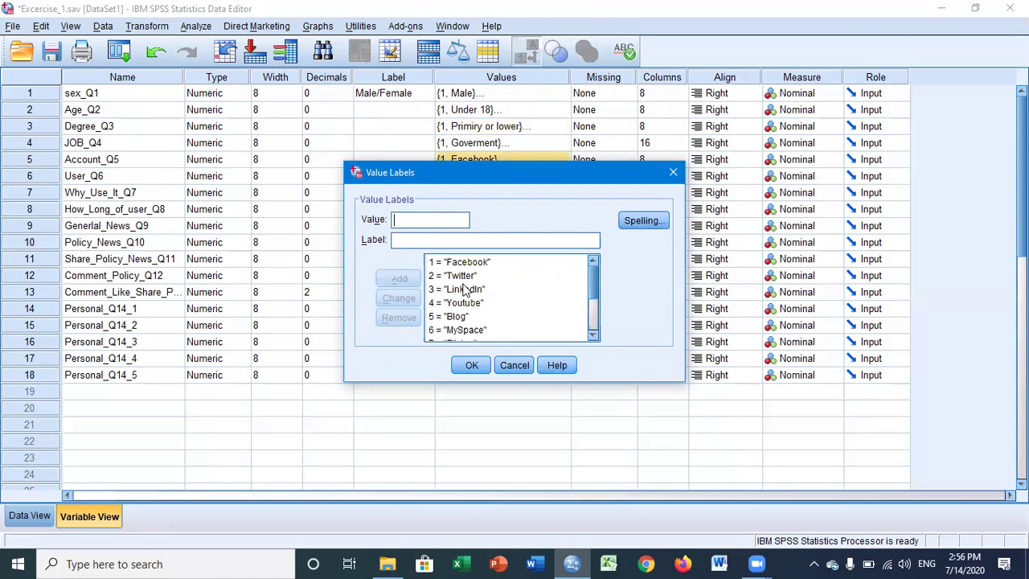
scroll(536, 288, "down", 2)
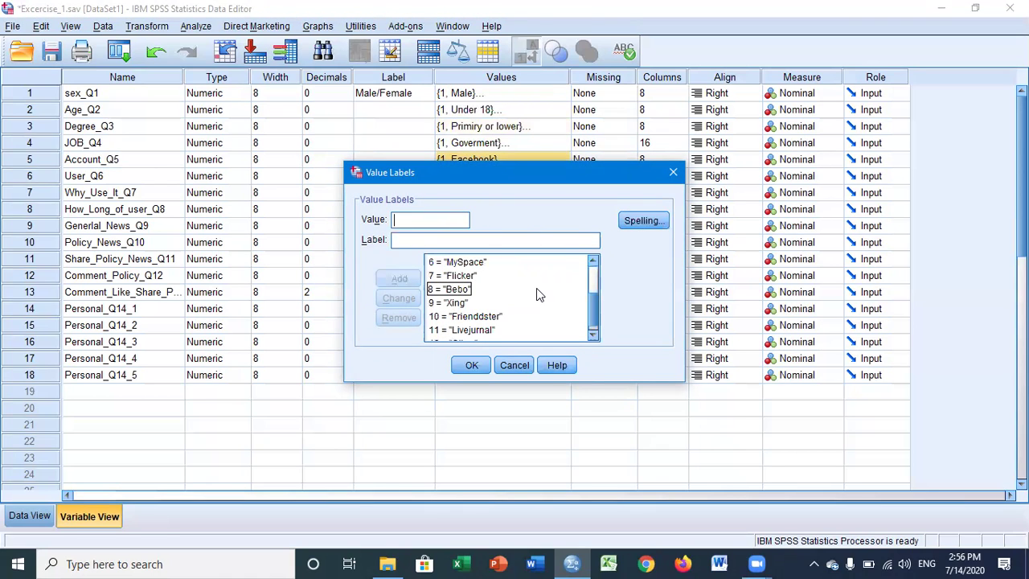
scroll(537, 291, "up", 2)
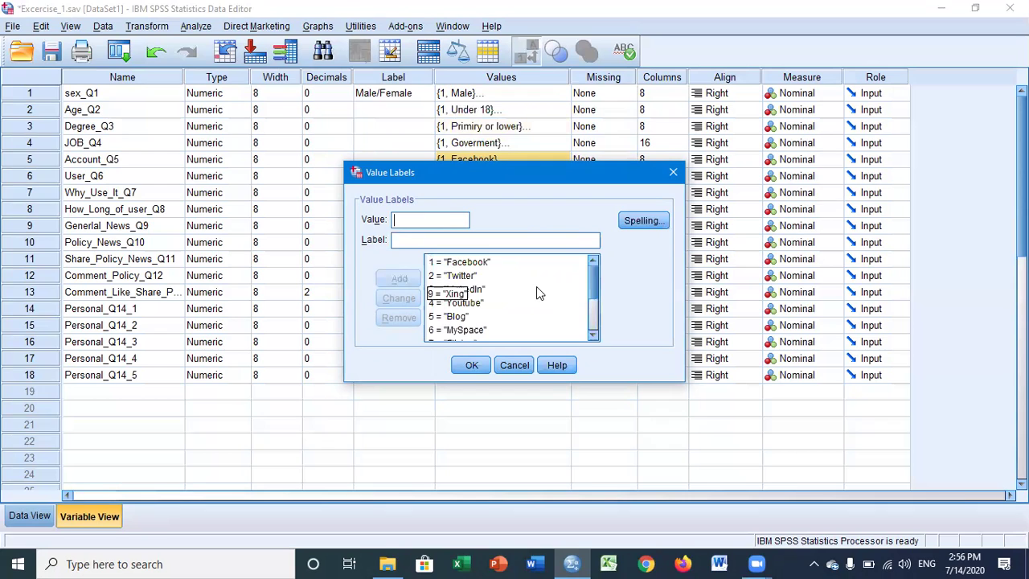
left_click(474, 369)
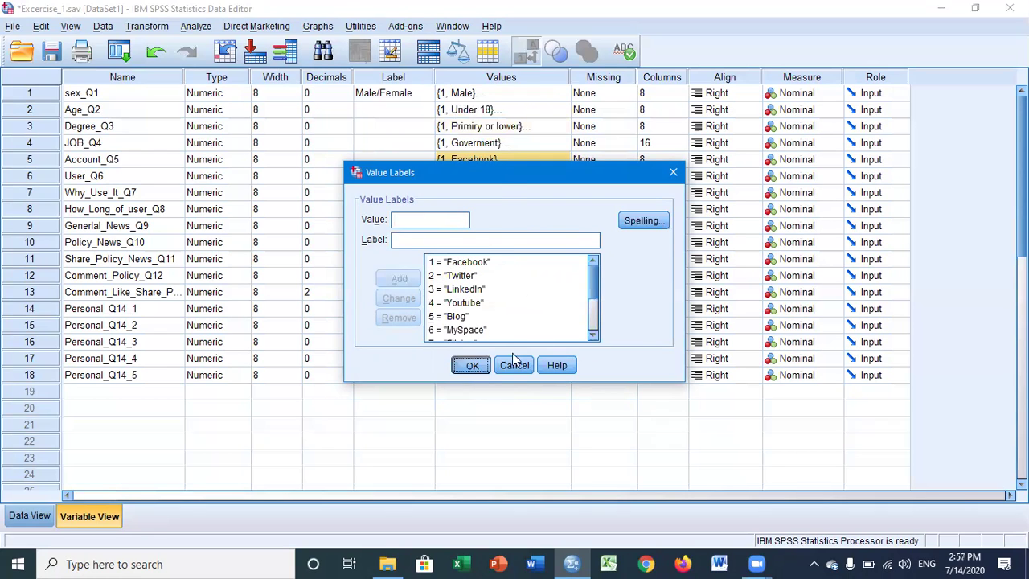
- Check the device value labels defined for User_Q6 and leave them without changes
left_click(113, 182)
left_click(477, 176)
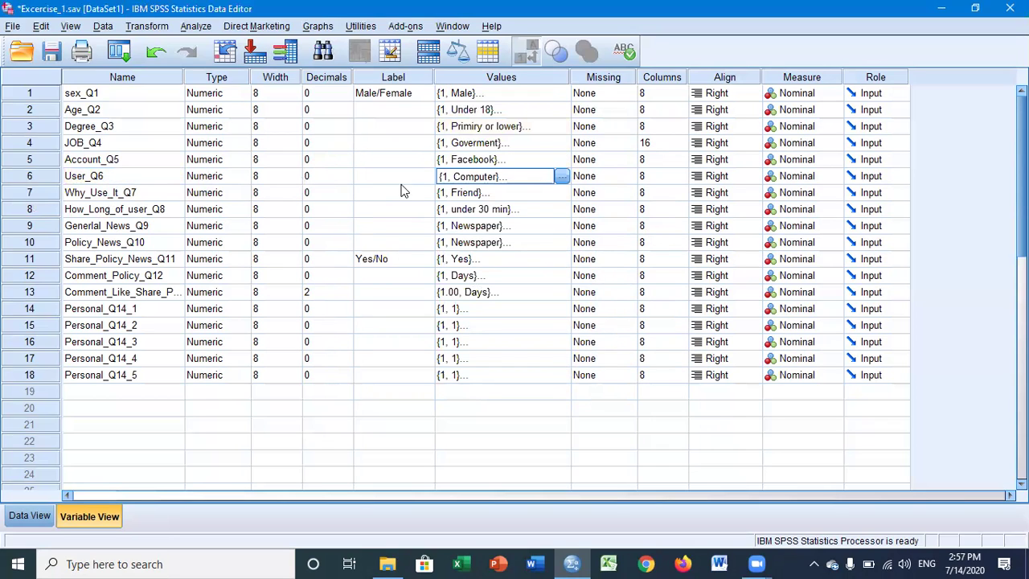
left_click(562, 177)
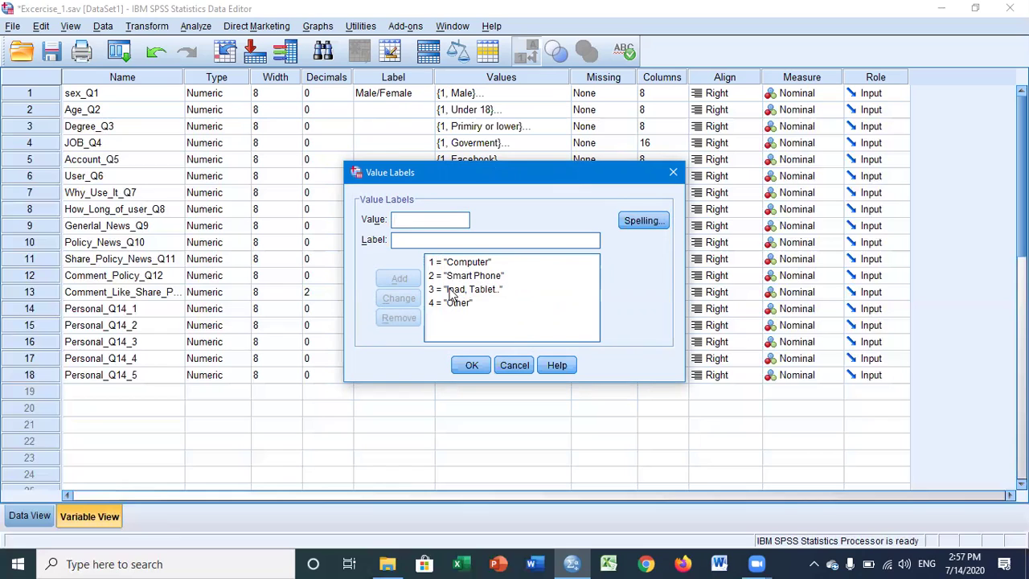
left_click(514, 366)
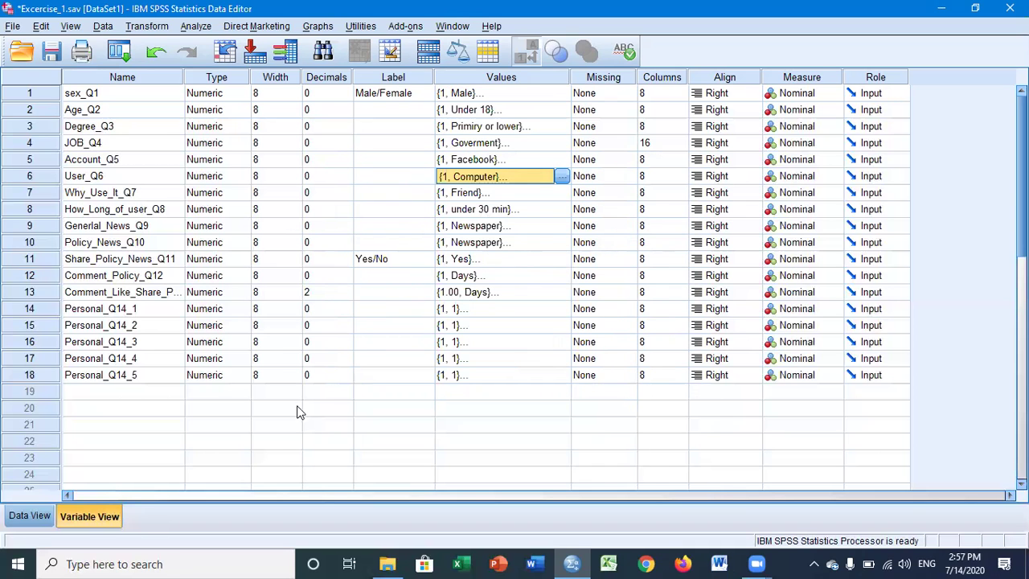
- Look over the labelled responses across all variables in the Data View, and return to the Variable View
left_click(30, 516)
scroll(627, 322, "down", 5)
scroll(616, 382, "up", 5)
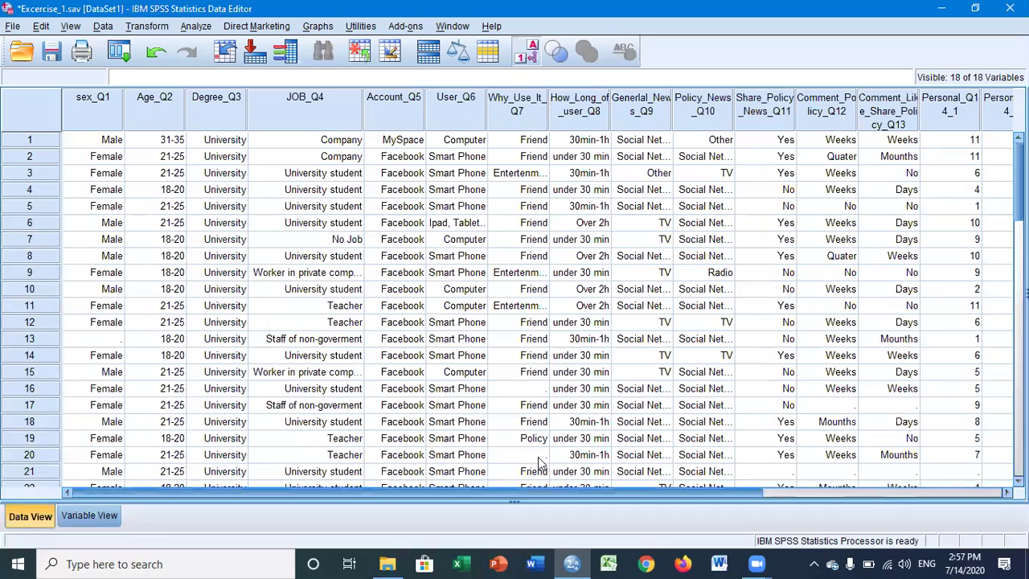
scroll(538, 464, "right", 5)
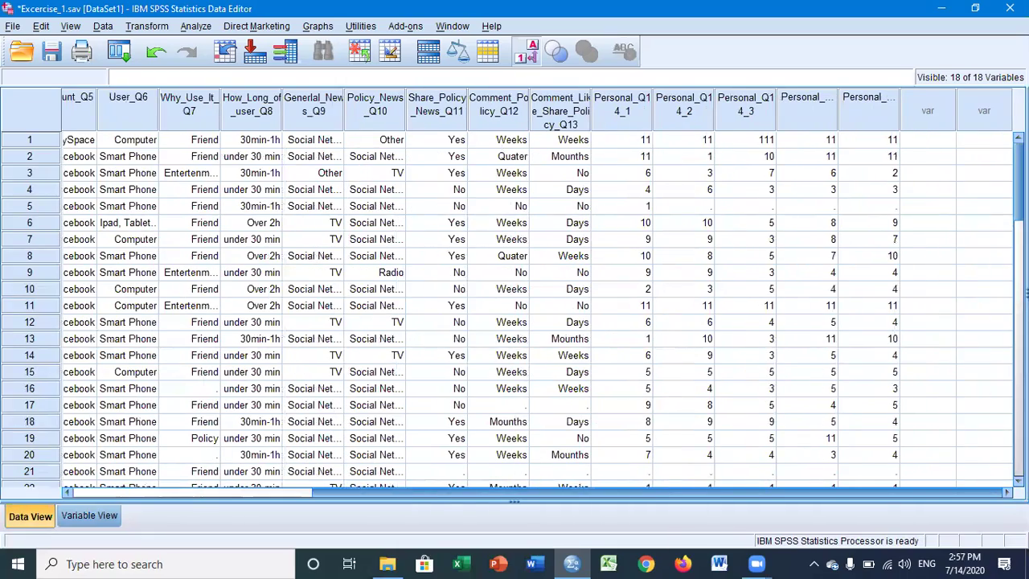
scroll(724, 493, "left", 5)
left_click(89, 516)
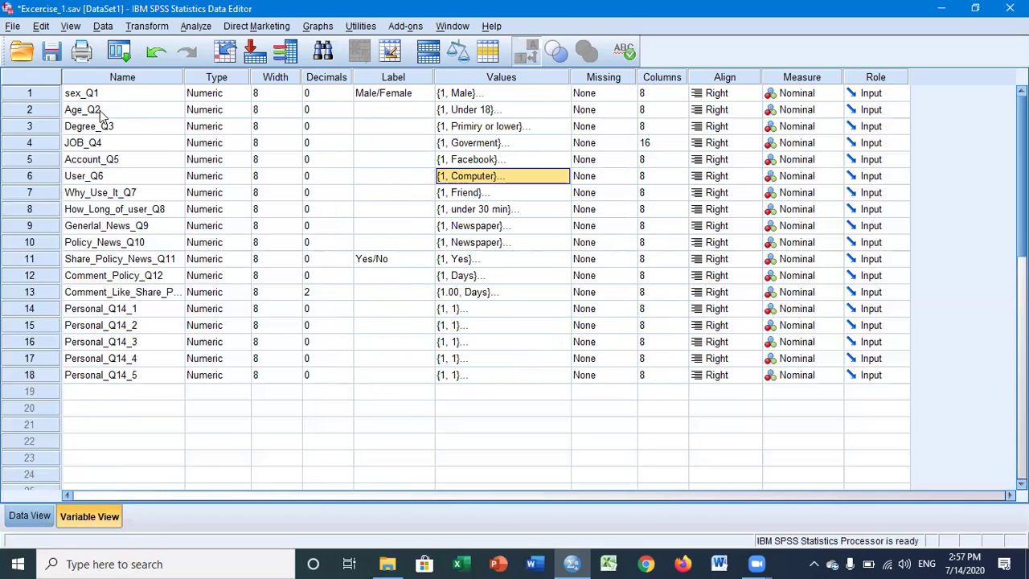
- Examine the survey responses in the Data View from the first case to the last and across all the question columns
left_click(29, 516)
scroll(340, 358, "down", 15)
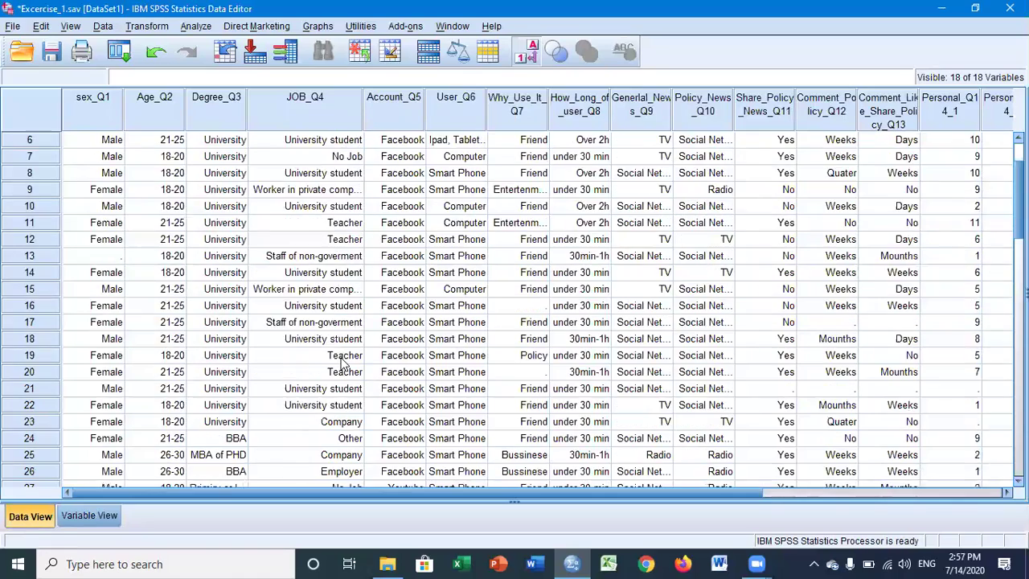
scroll(340, 358, "up", 3)
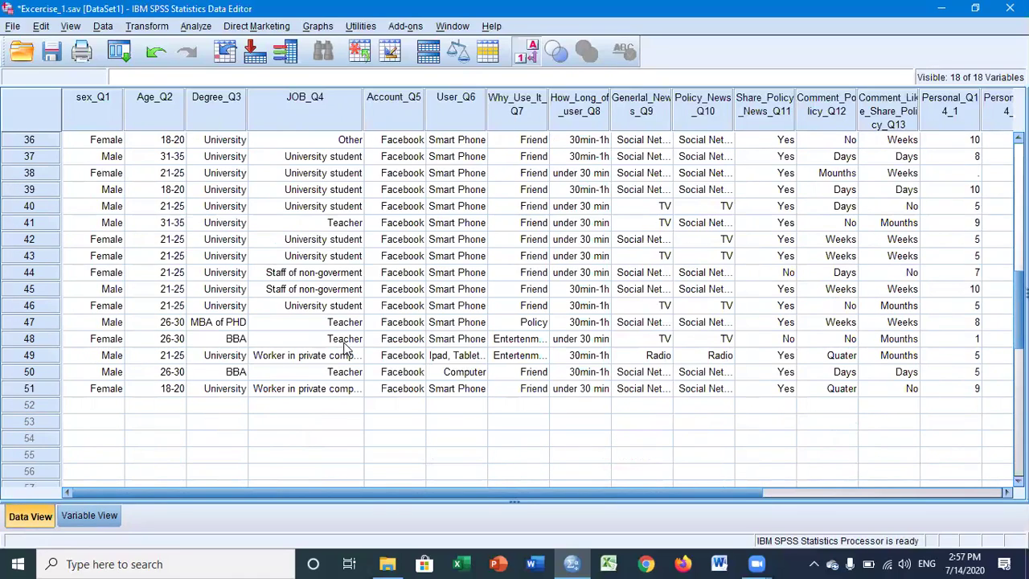
scroll(348, 344, "up", 12)
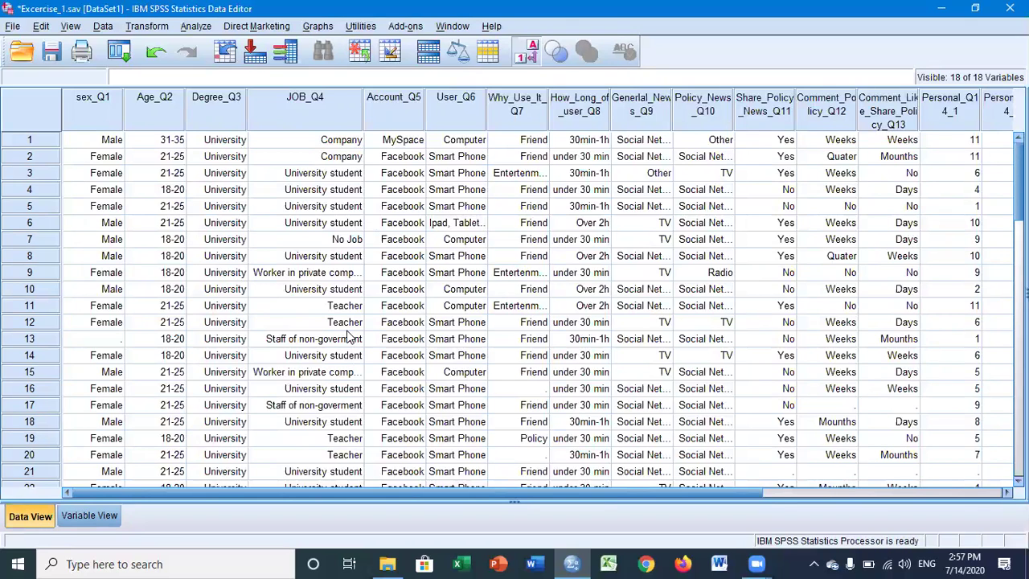
scroll(333, 298, "down", 7)
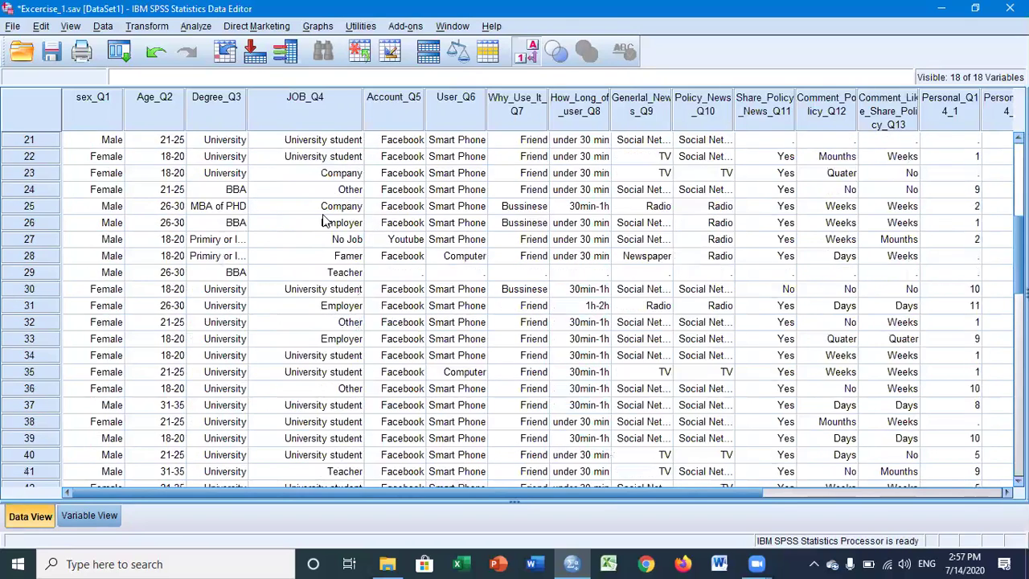
scroll(326, 221, "down", 2)
scroll(326, 221, "up", 8)
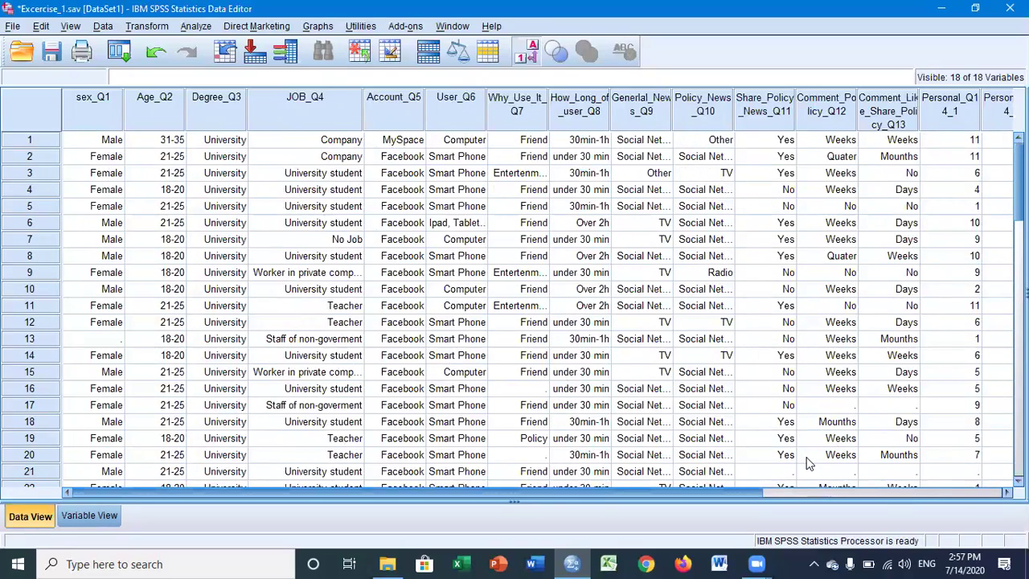
scroll(808, 462, "right", 6)
scroll(71, 450, "left", 6)
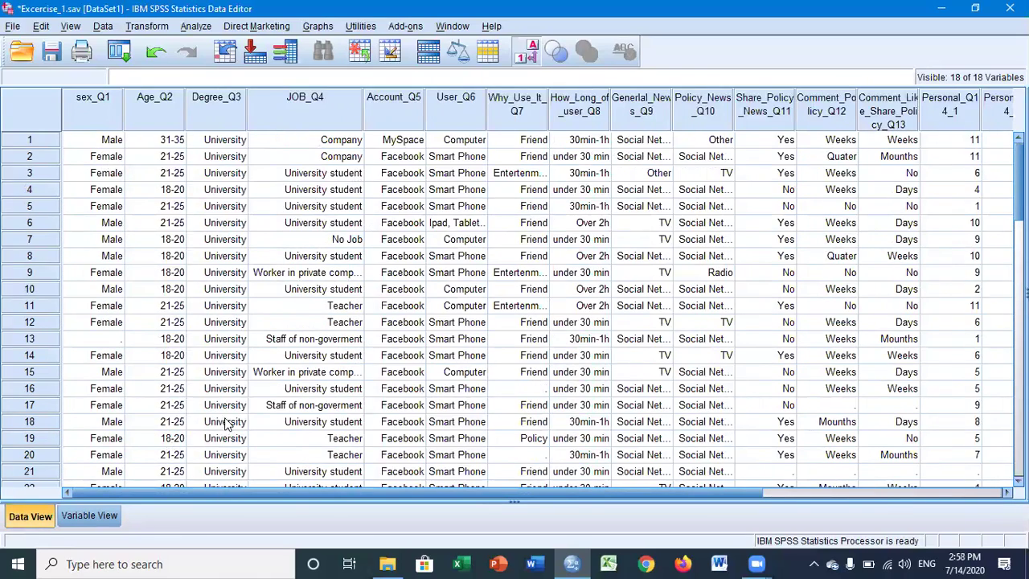
scroll(184, 371, "down", 4)
scroll(172, 337, "up", 4)
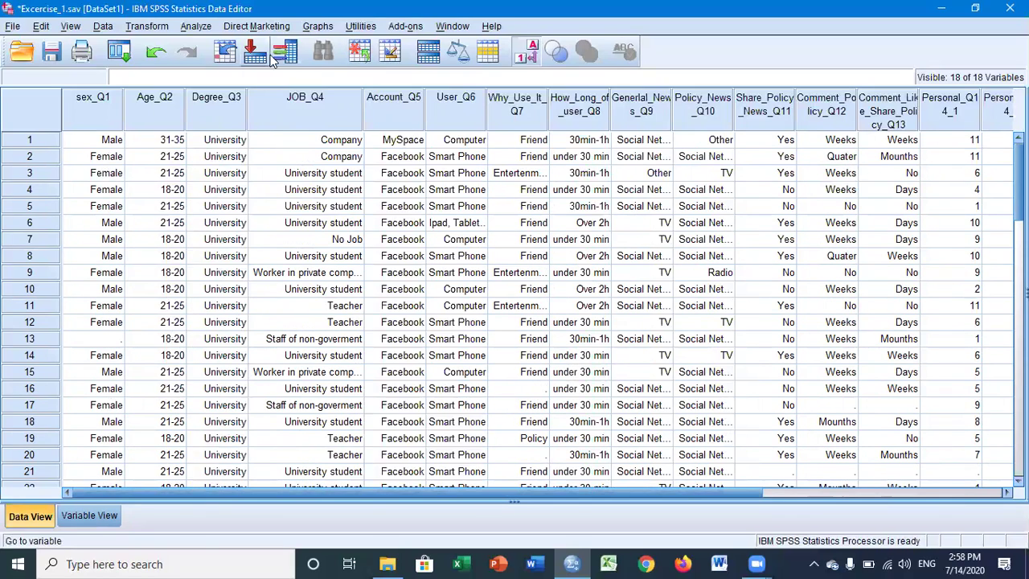
- Start a Frequencies analysis from the descriptive statistics and look through its list of available variables
left_click(196, 25)
mouse_move(241, 63)
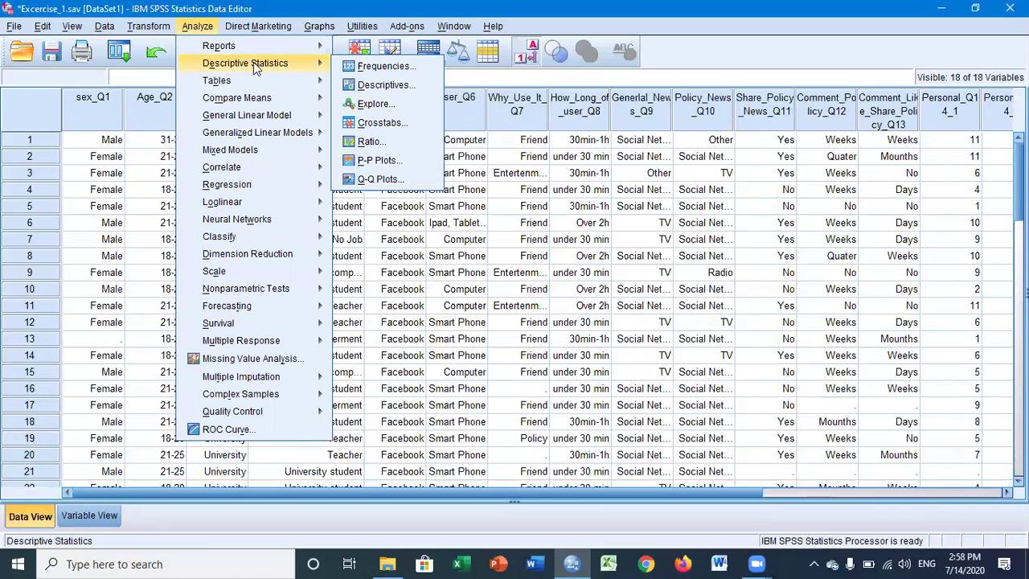
left_click(384, 66)
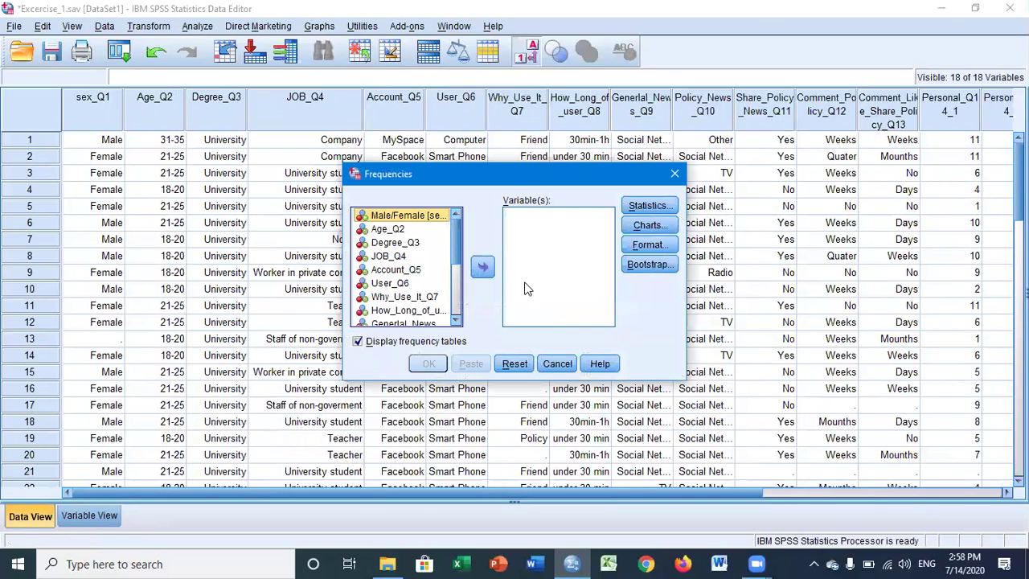
scroll(438, 273, "down", 3)
scroll(452, 237, "up", 3)
scroll(451, 237, "down", 3)
scroll(452, 237, "up", 3)
scroll(451, 230, "down", 3)
scroll(452, 229, "up", 3)
scroll(452, 229, "down", 3)
scroll(452, 229, "up", 3)
- Add all the variables to the frequency analysis, and move them back out with only Male/Female selected in the source list
key("ctrl+a")
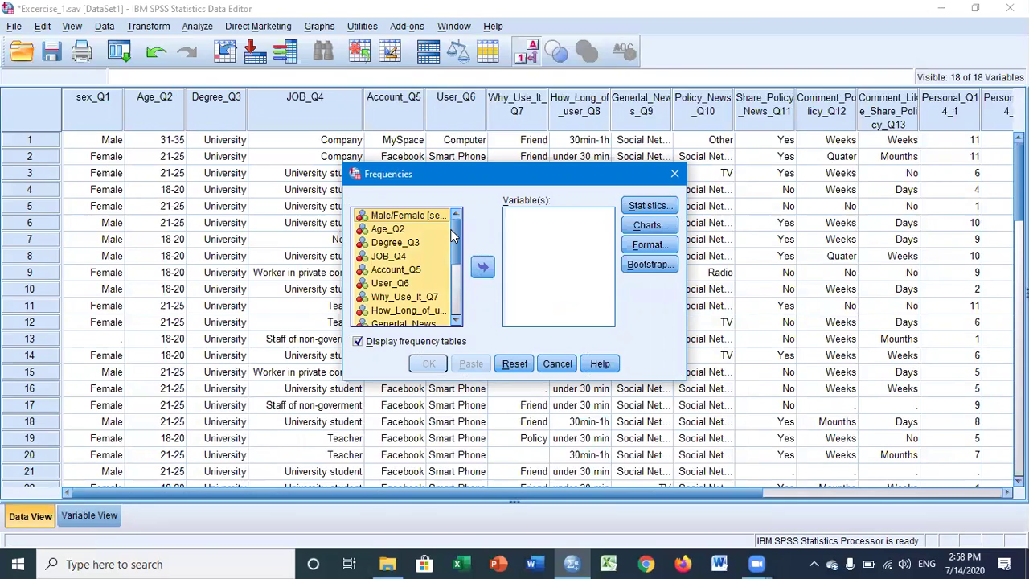
left_click(483, 269)
scroll(574, 255, "down", 4)
scroll(575, 255, "up", 4)
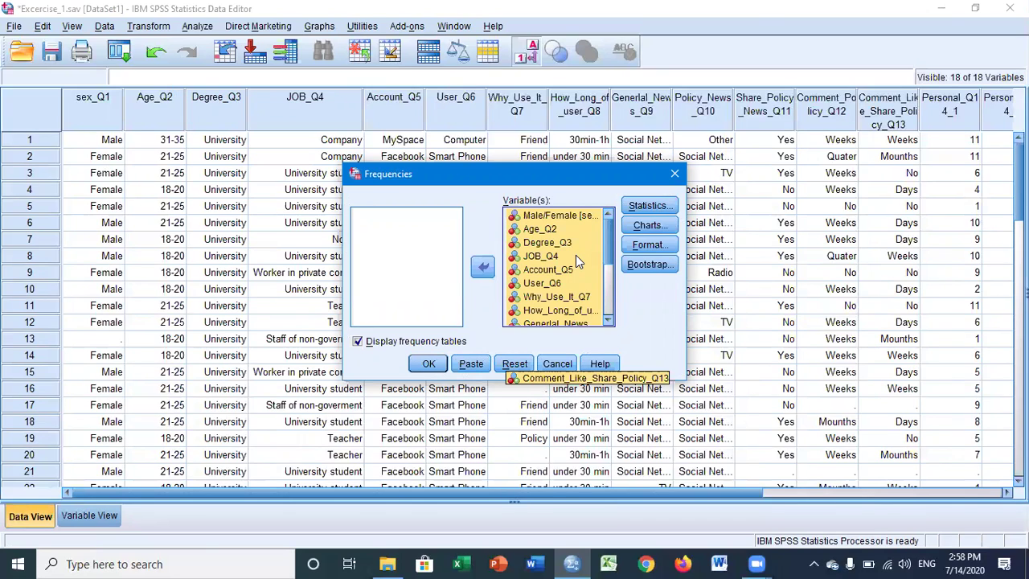
left_click(483, 268)
left_click(410, 215)
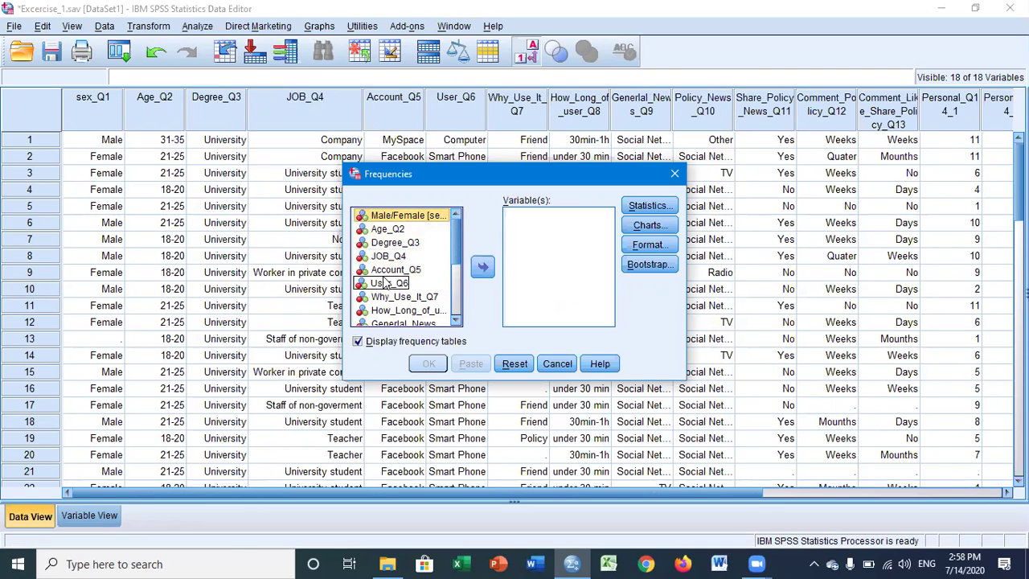
- Look through the available survey variables, and add Male/Female and Age_Q2 to the frequency analysis
scroll(385, 283, "down", 3)
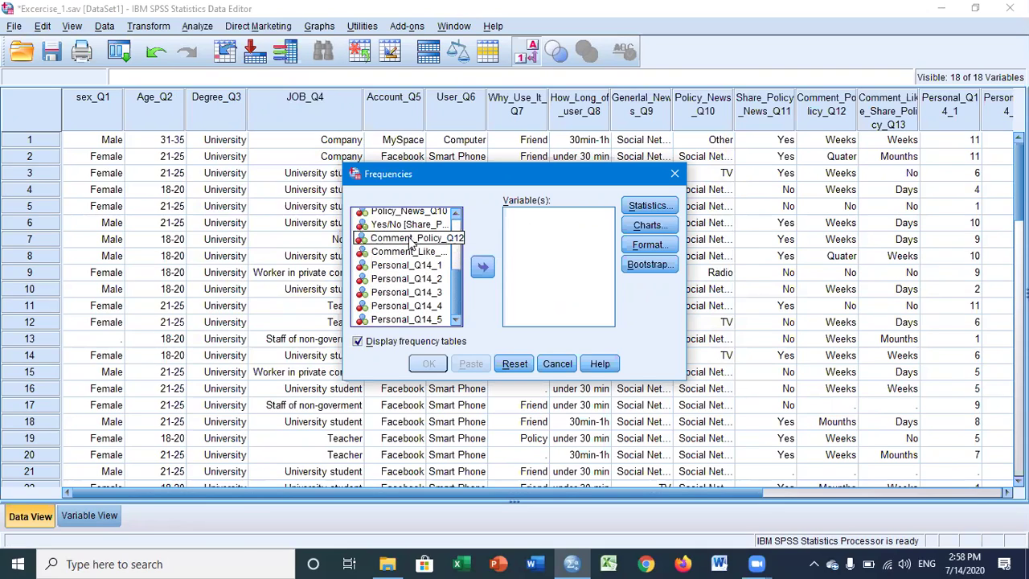
scroll(434, 309, "up", 3)
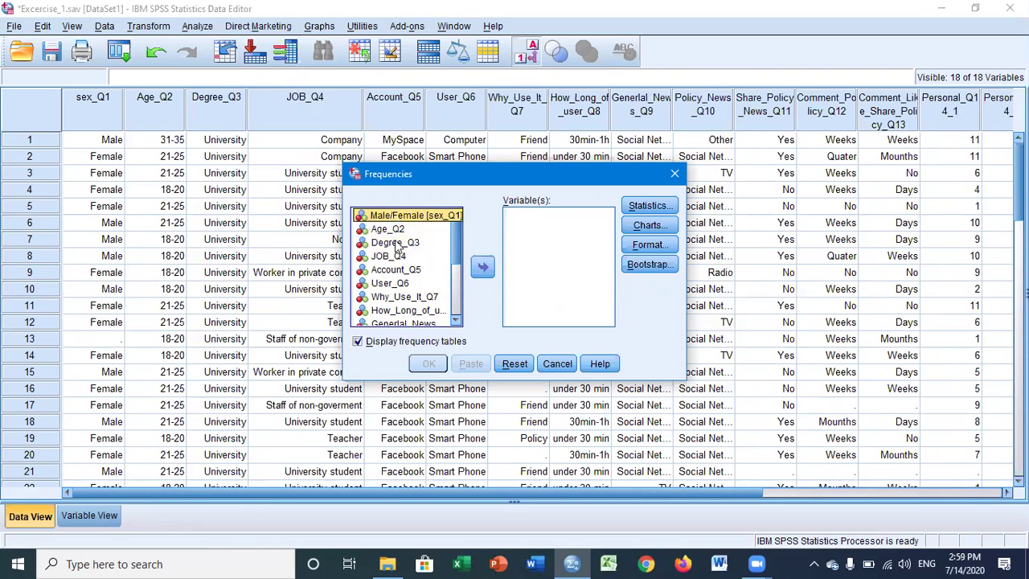
scroll(399, 299, "down", 3)
scroll(399, 281, "up", 4)
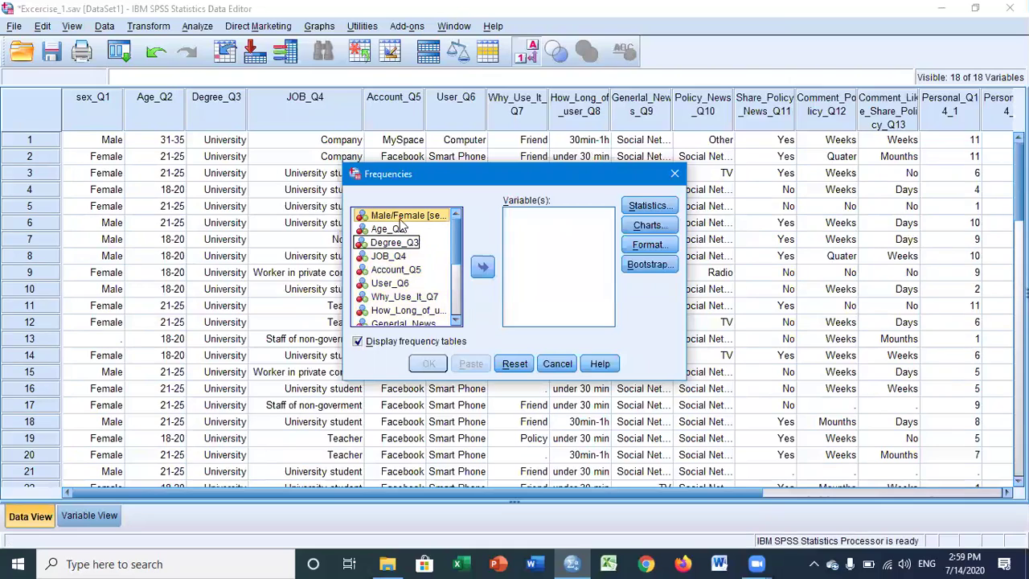
left_click(482, 267)
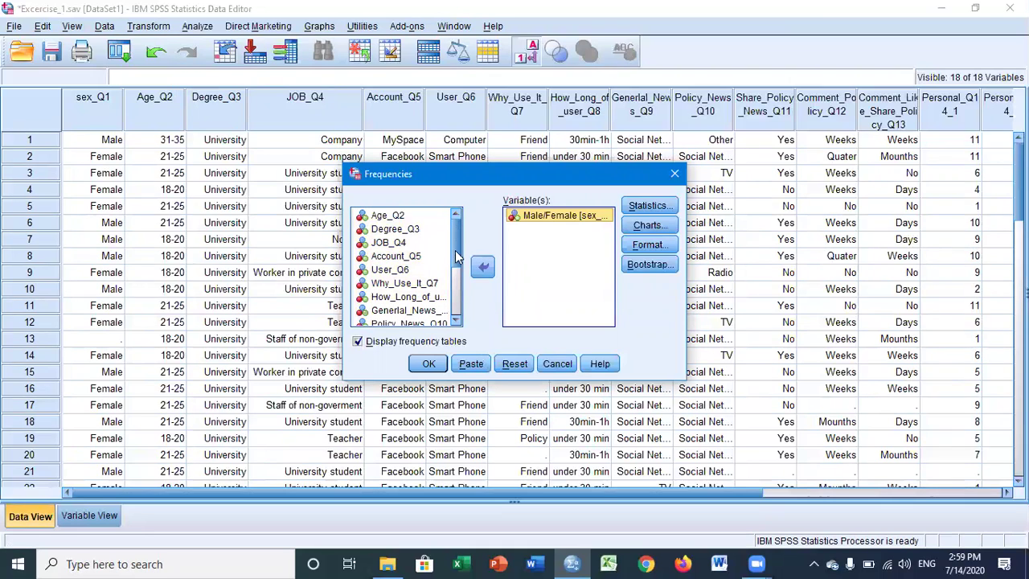
left_click(387, 215)
left_click(482, 267)
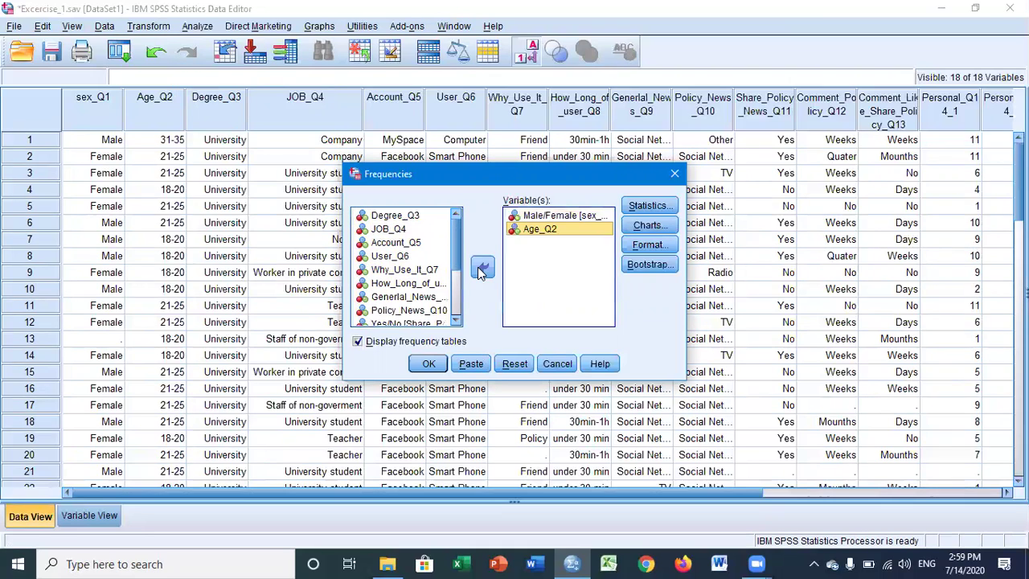
- Add Account_Q5, User_Q6 and How_Long_of_user_Q8 to the variables of the frequency analysis
left_click(410, 243)
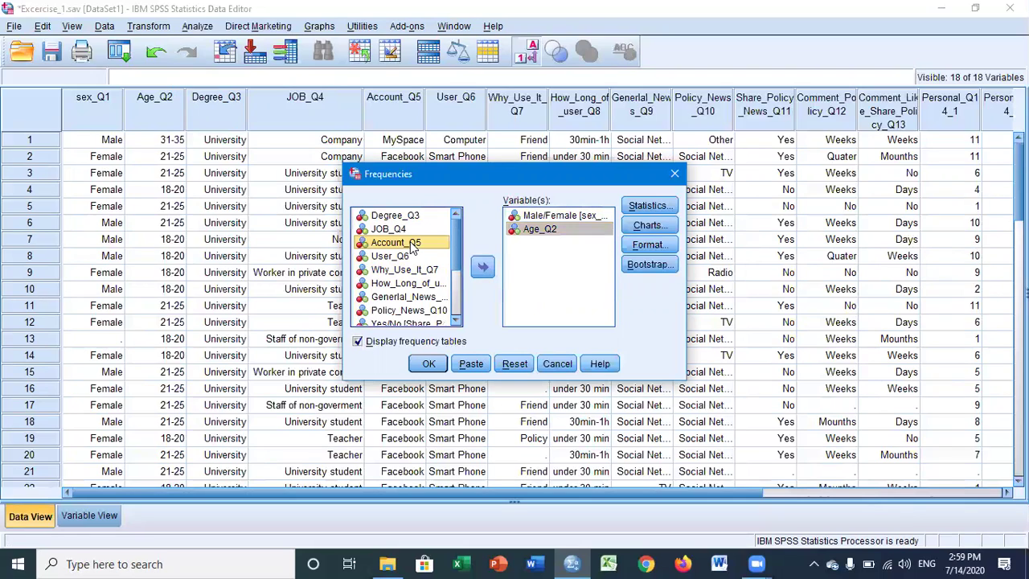
left_click(483, 266)
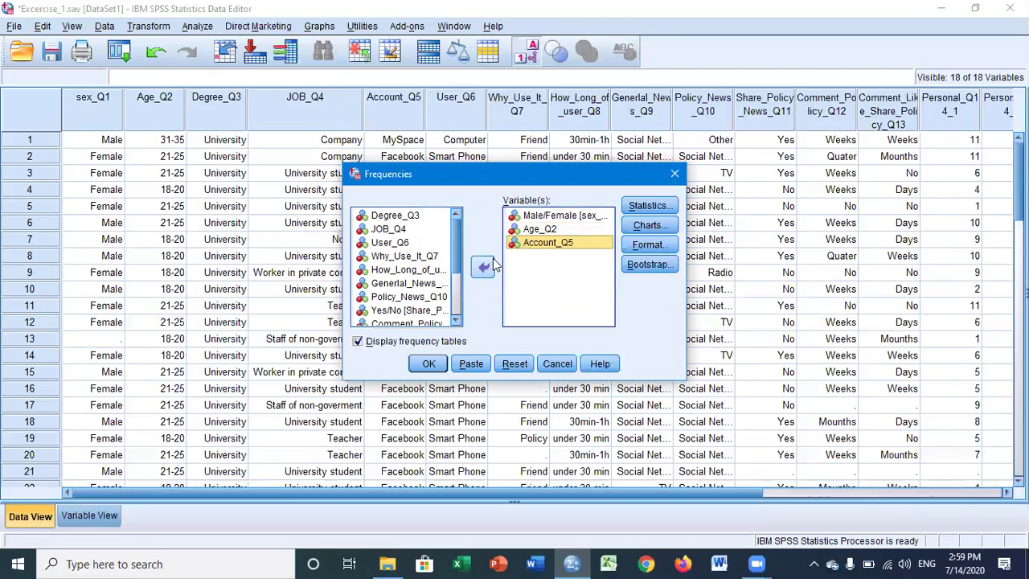
left_click(401, 243)
left_click(481, 267)
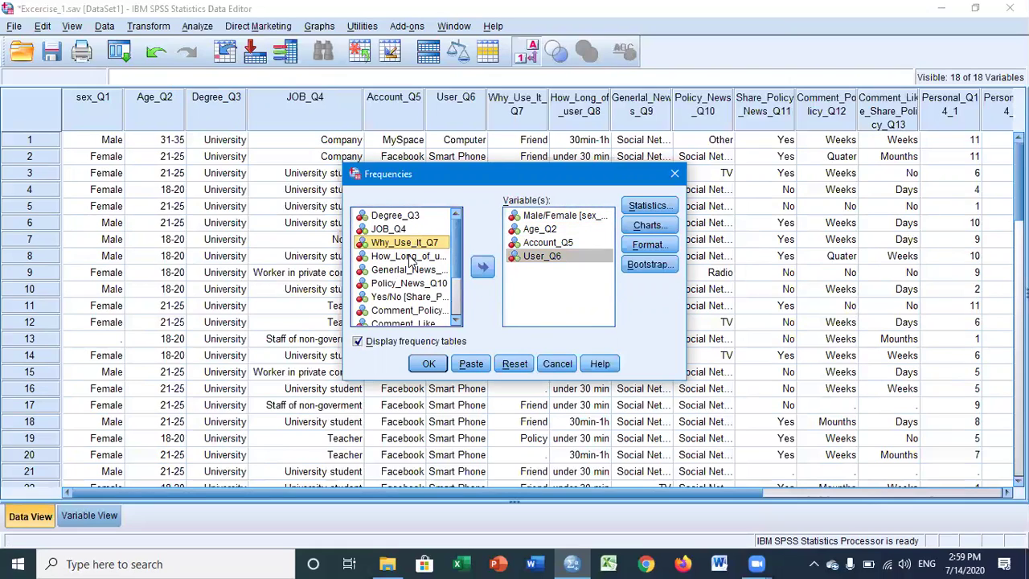
left_click(414, 256)
left_click(410, 243)
left_click(417, 258)
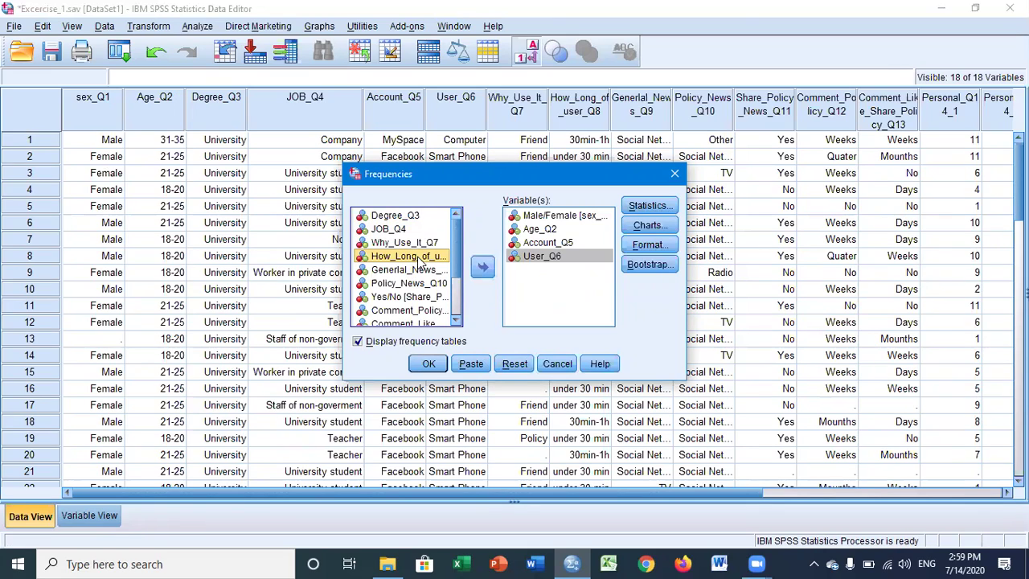
left_click(483, 271)
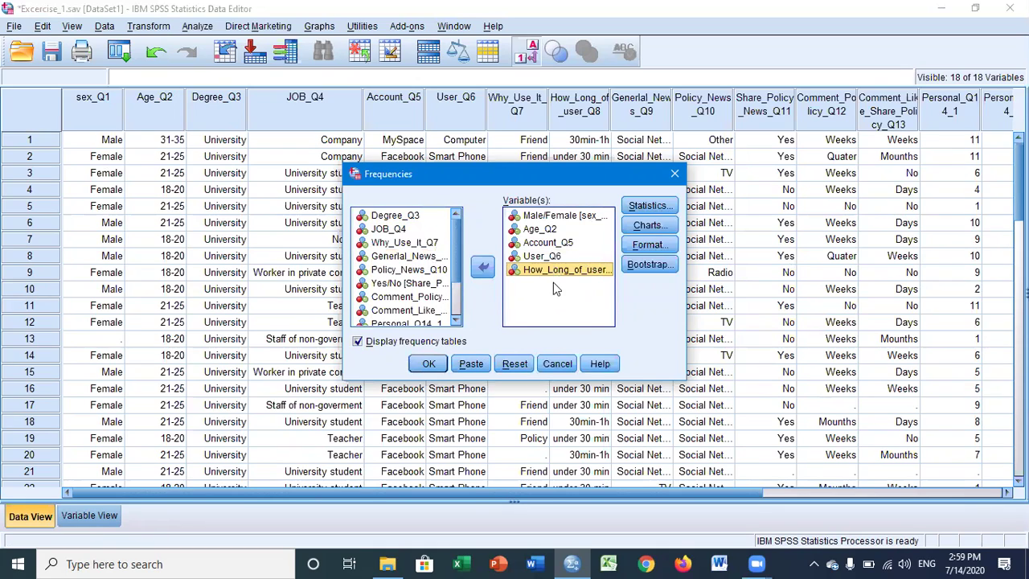
- Include the mean, median and mode as central tendency statistics for the frequency analysis
left_click(647, 206)
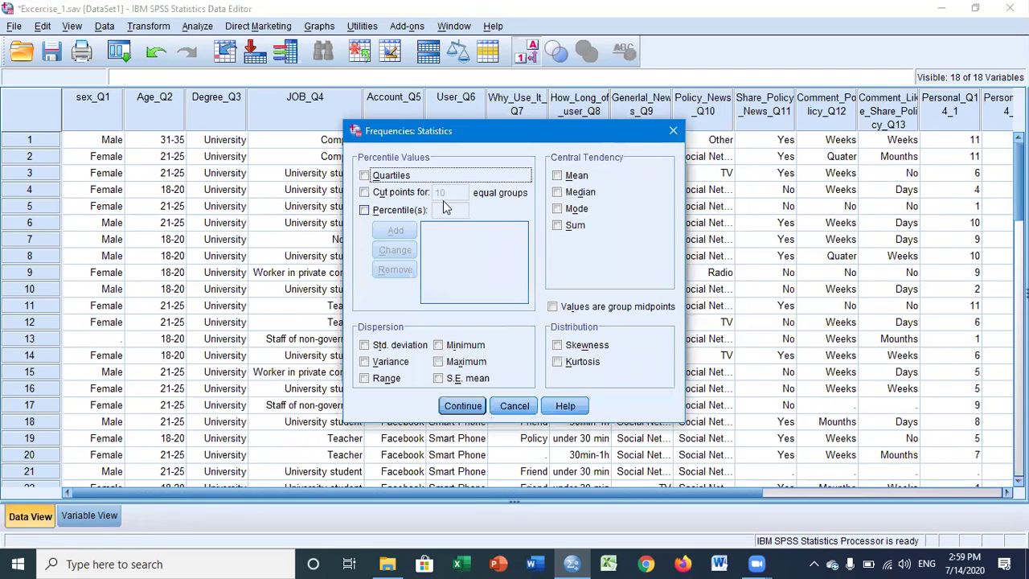
left_click(556, 175)
left_click(556, 192)
left_click(556, 208)
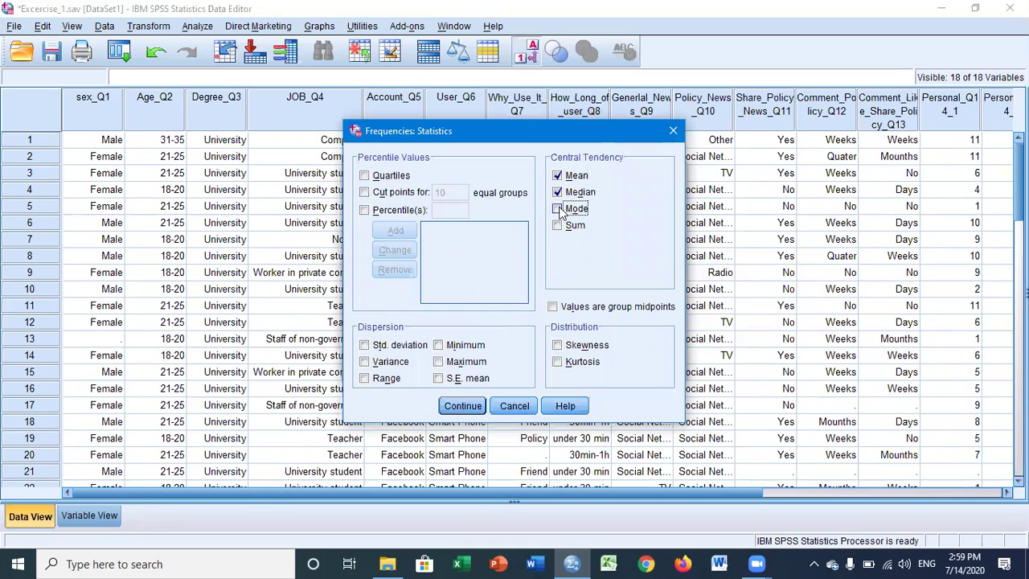
- Include standard deviation, variance, range, minimum, maximum, S.E. mean, skewness and kurtosis in the statistics, and accept the selection
left_click(364, 345)
left_click(364, 361)
left_click(364, 378)
left_click(438, 344)
left_click(438, 362)
left_click(438, 378)
left_click(557, 345)
left_click(558, 361)
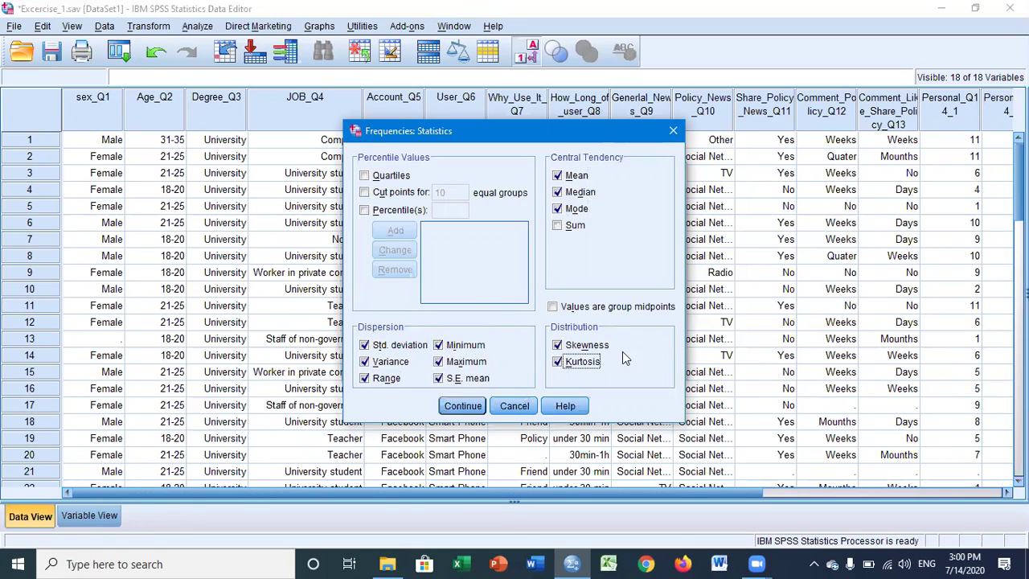
left_click(464, 408)
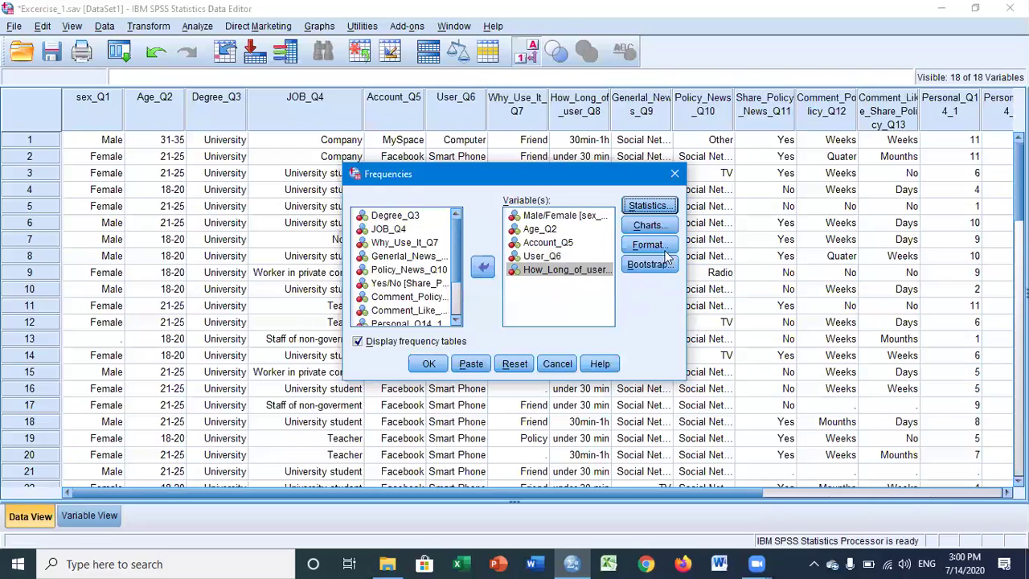
- Set the frequency analysis to produce pie charts with percentages as the chart values
left_click(659, 227)
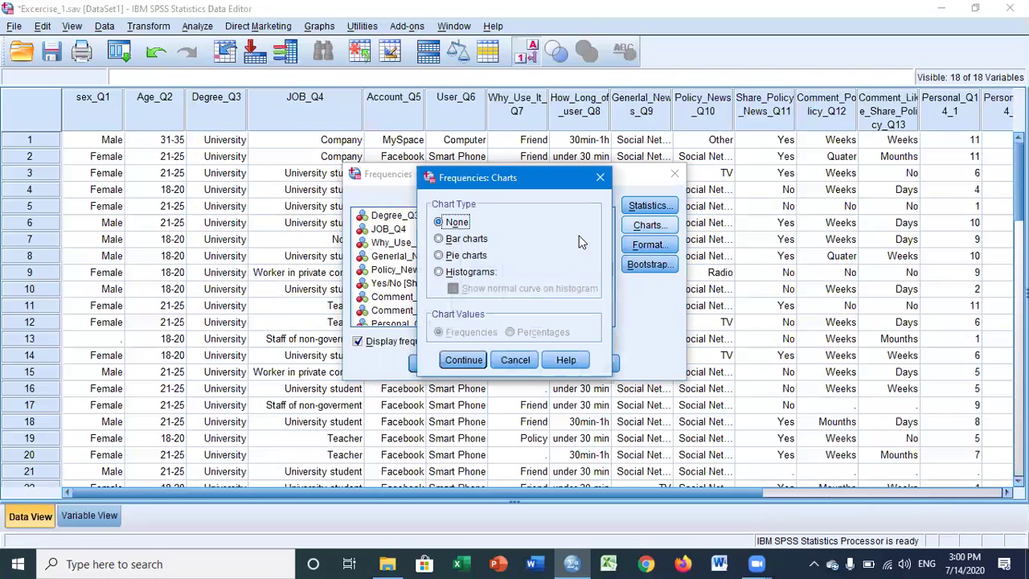
left_click(442, 256)
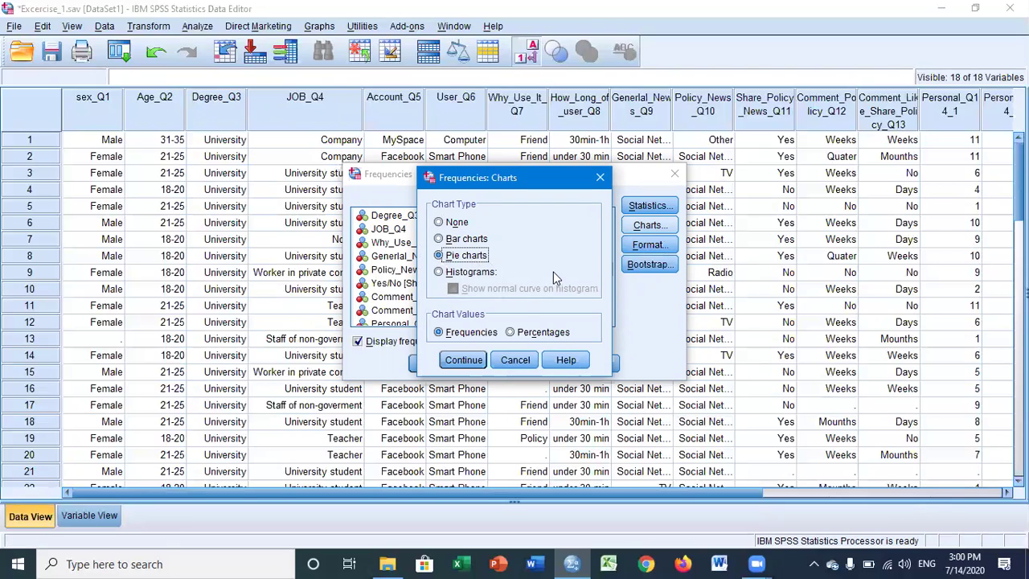
left_click(512, 332)
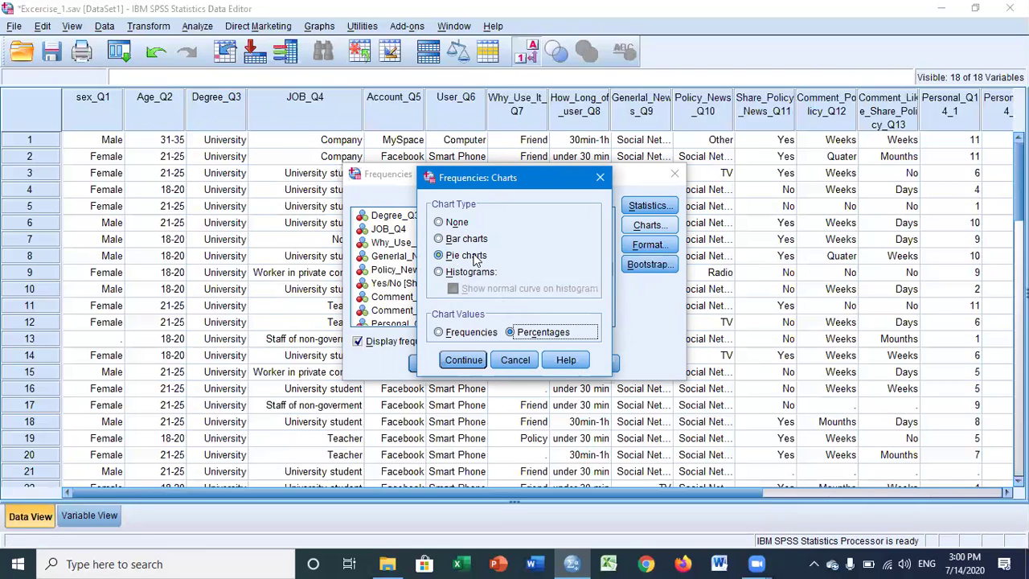
left_click(467, 364)
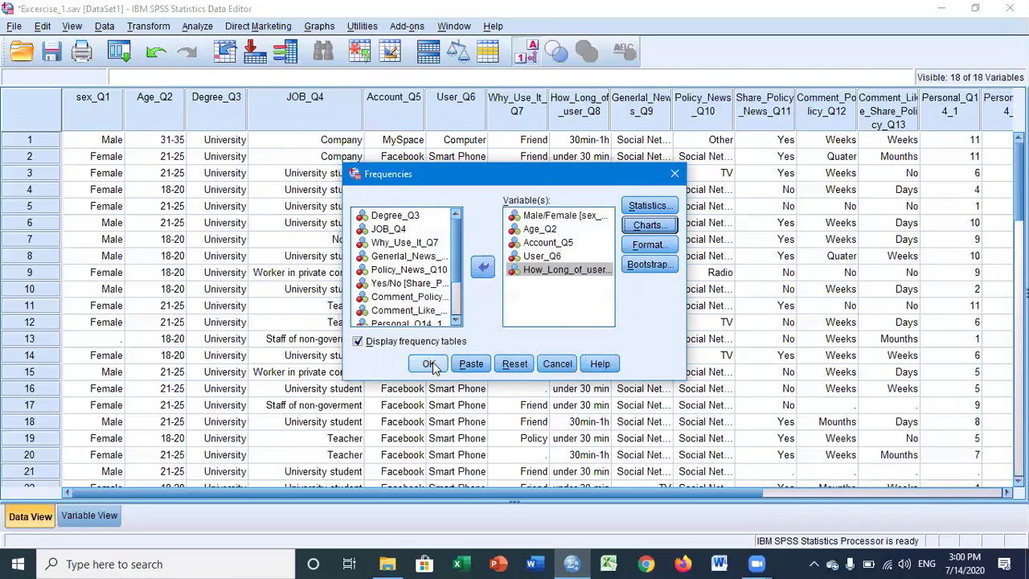
- Run the Frequencies analysis on the chosen variables and show its results in the output viewer
left_click(433, 366)
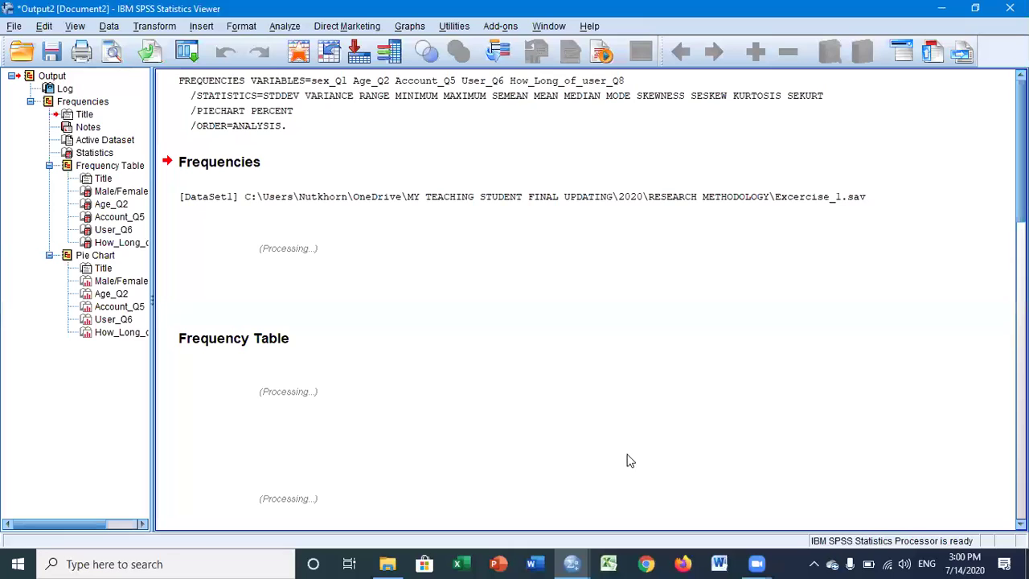
left_click(572, 563)
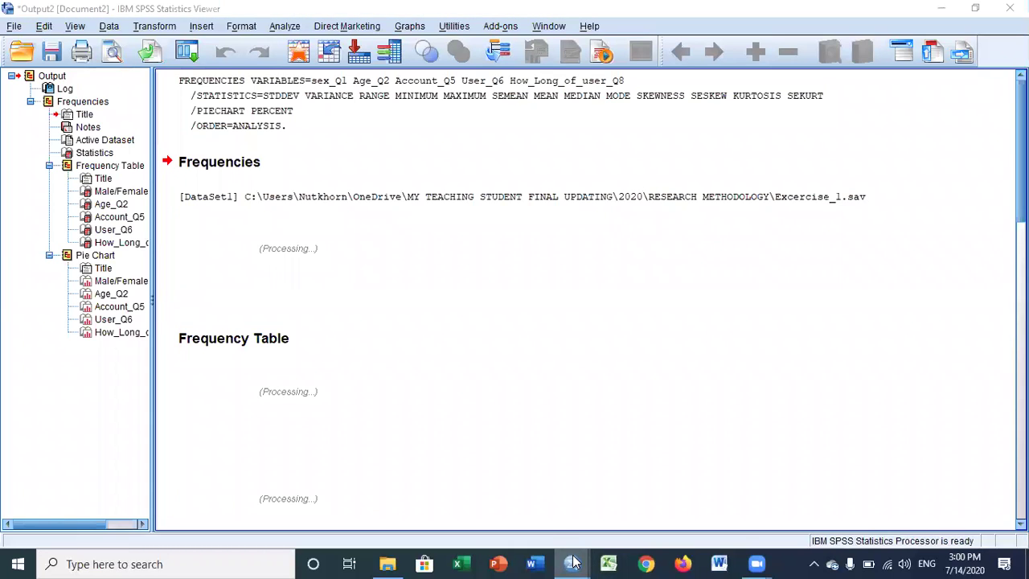
left_click(632, 504)
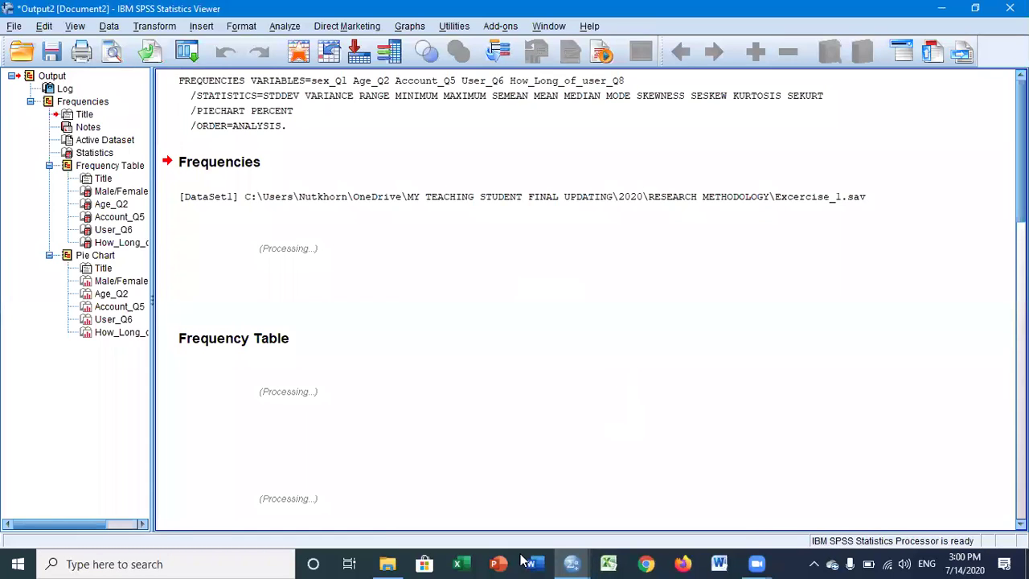
left_click(572, 563)
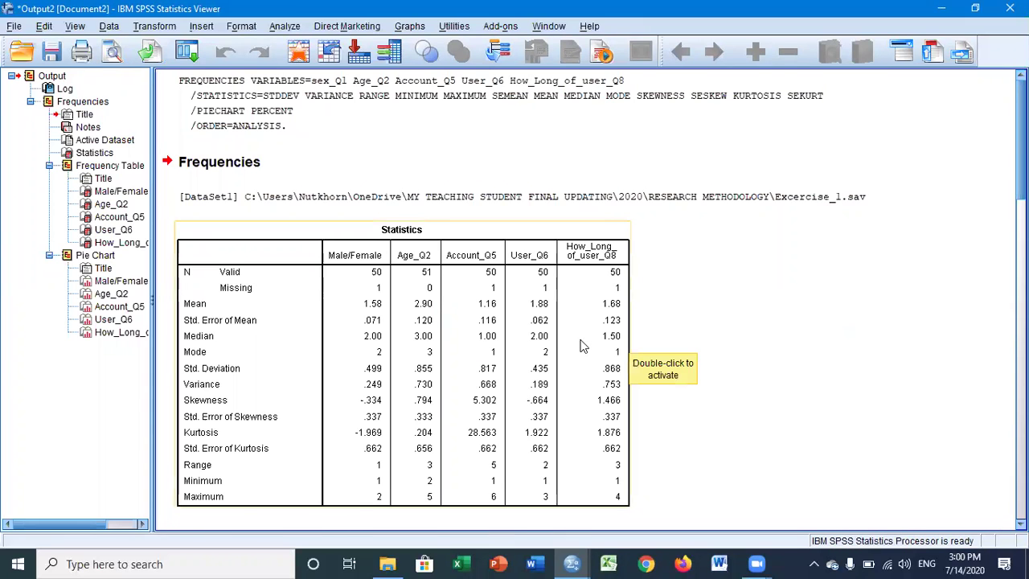
- Examine the summary Statistics table and the frequency tables for each analysed variable in the output
scroll(582, 346, "down", 3)
scroll(583, 346, "up", 3)
scroll(582, 347, "down", 6)
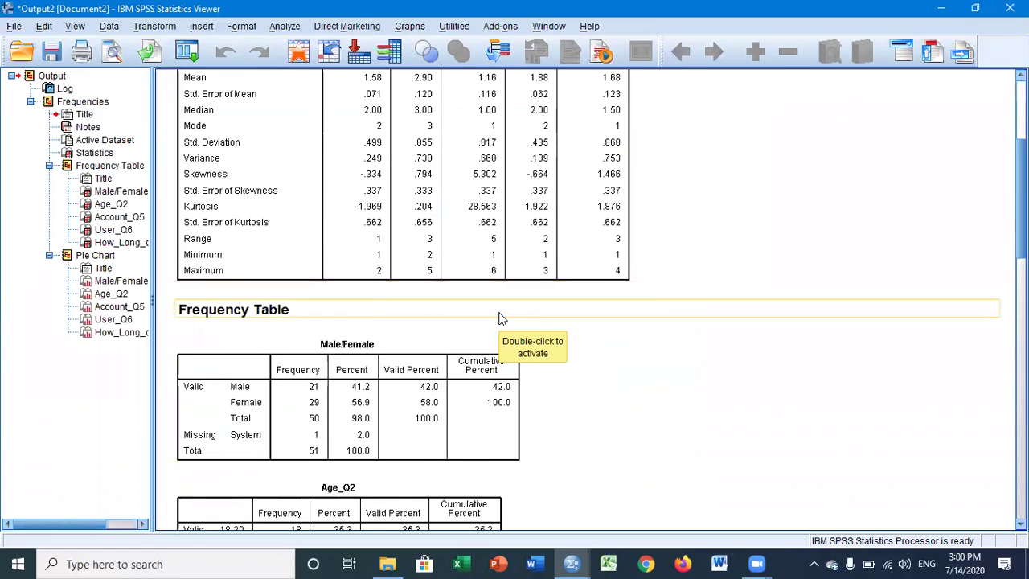
scroll(501, 322, "up", 6)
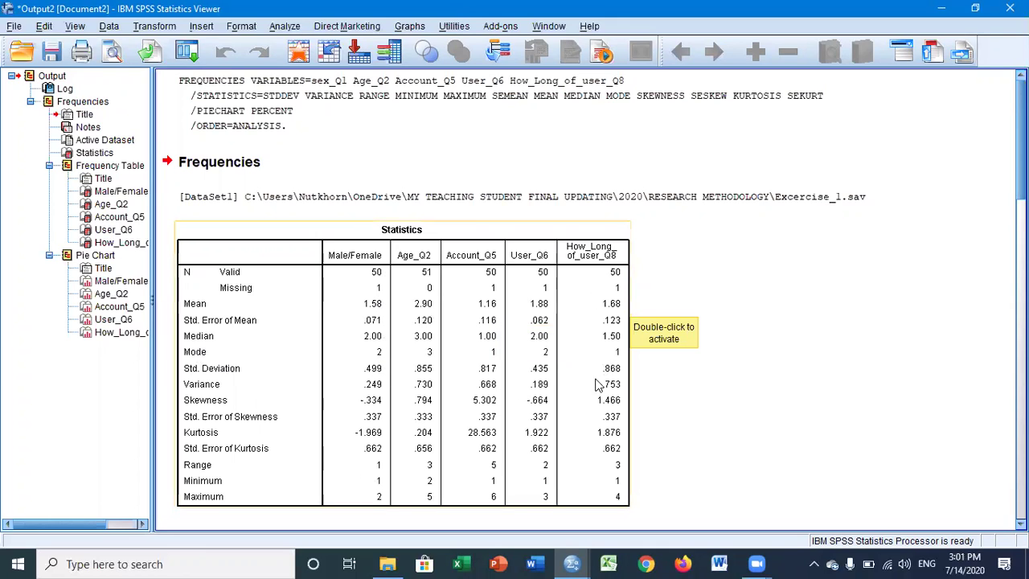
scroll(494, 335, "down", 5)
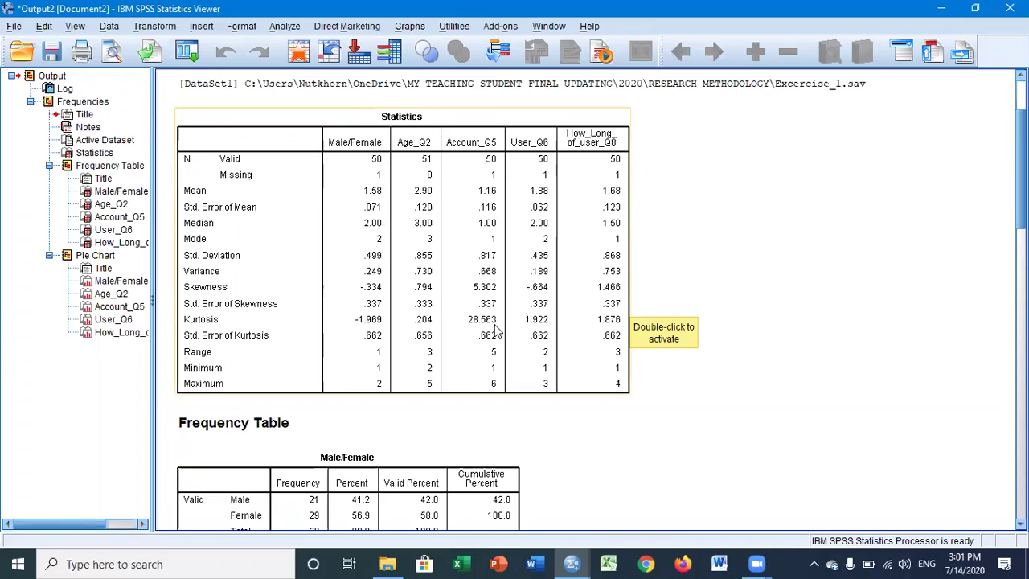
scroll(361, 388, "down", 3)
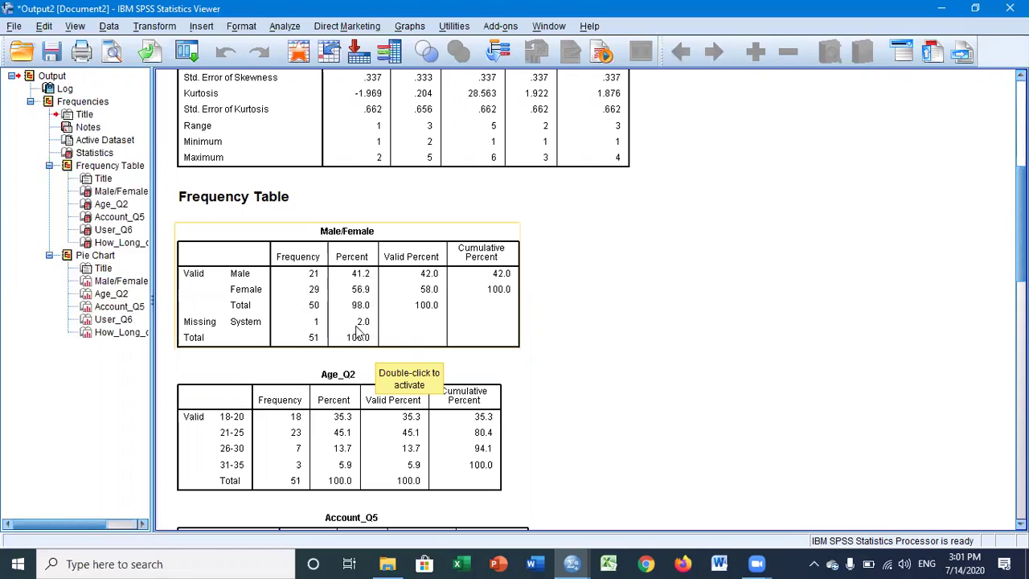
scroll(450, 362, "down", 3)
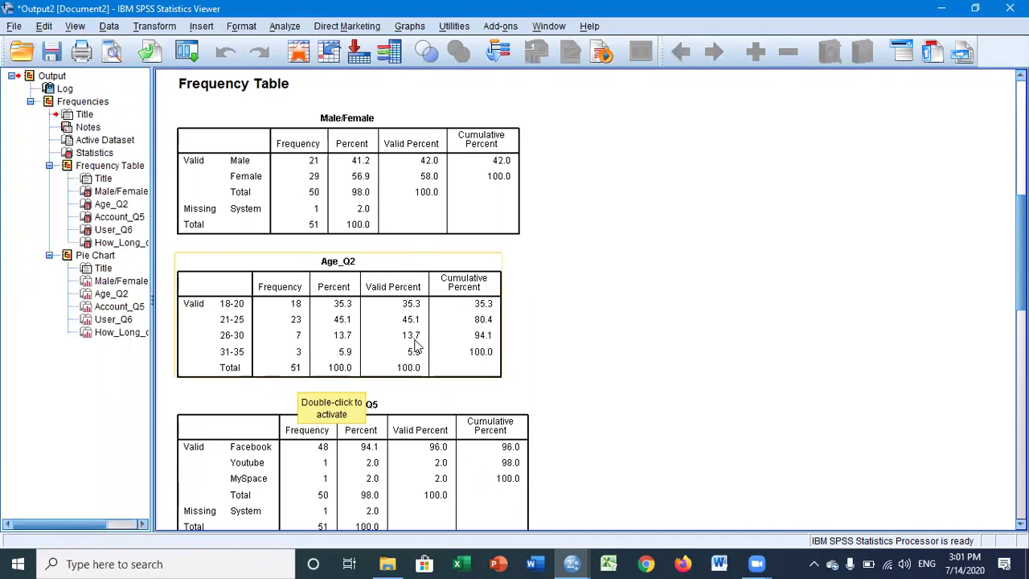
scroll(417, 344, "down", 3)
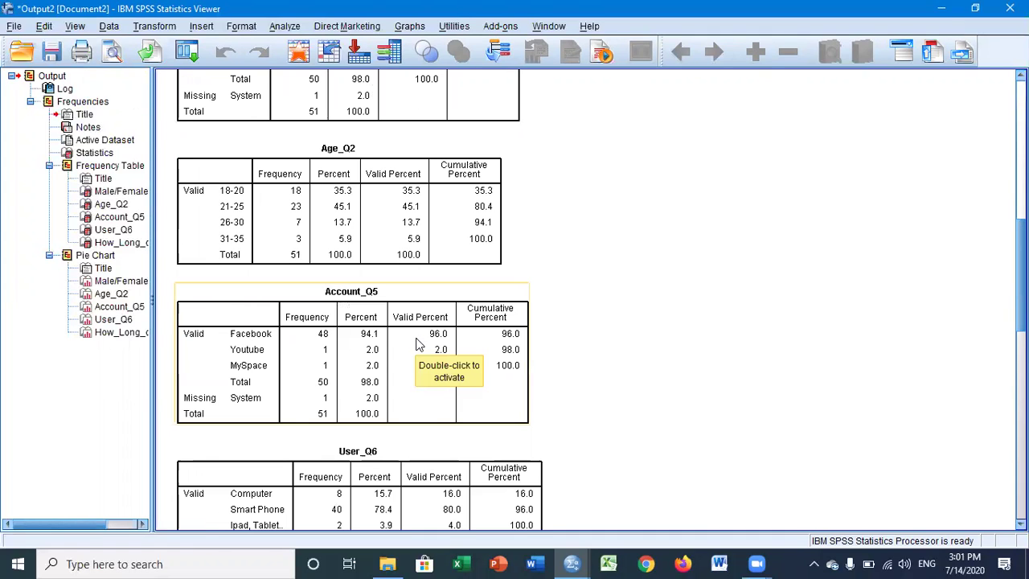
scroll(416, 344, "down", 10)
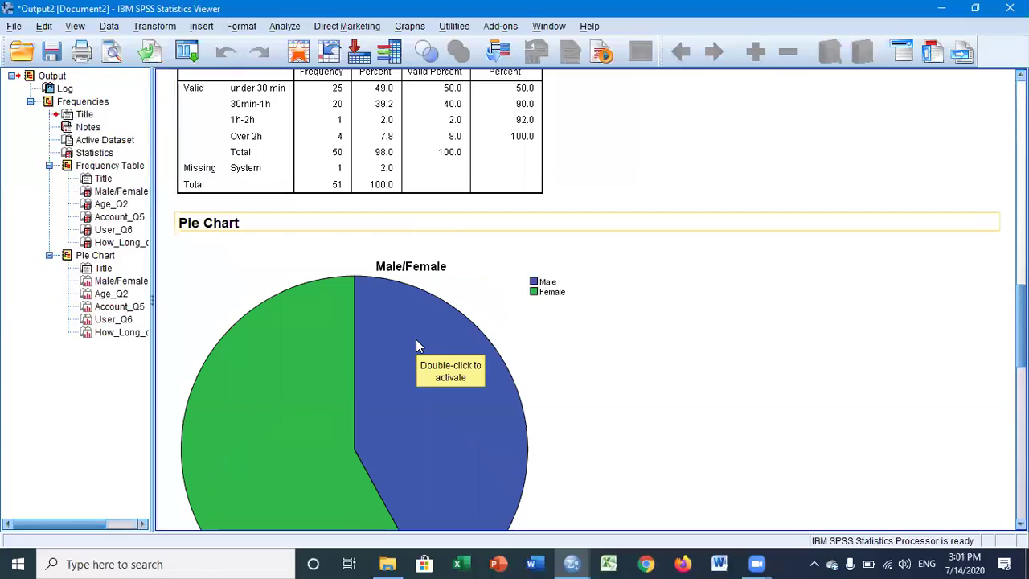
- Examine the pie charts for Male/Female, Age_Q2, Account_Q5, User_Q6 and How_Long_of_user_Q8 in the output
scroll(583, 340, "down", 6)
left_click(421, 236)
scroll(436, 298, "up", 3)
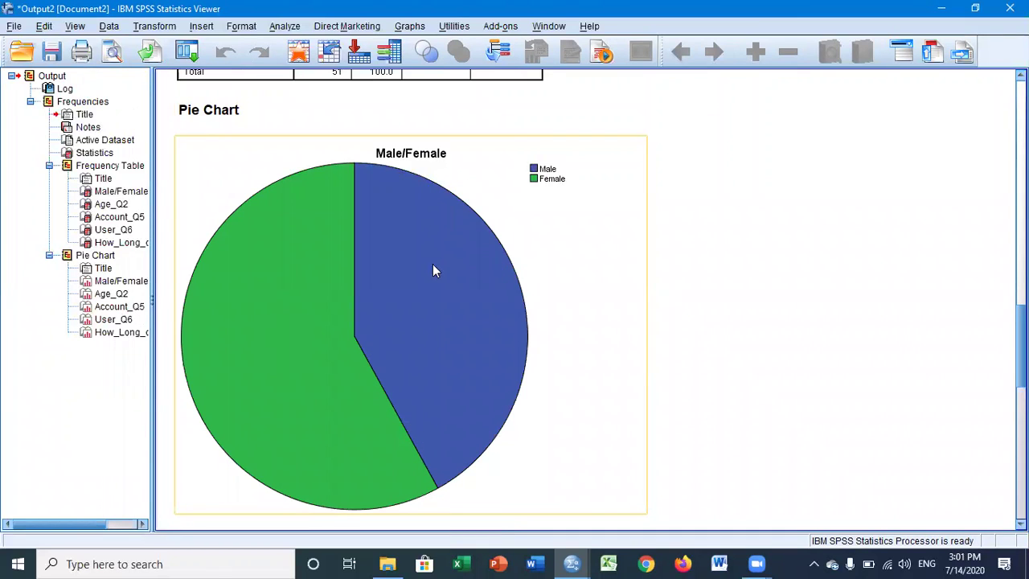
scroll(433, 271, "down", 11)
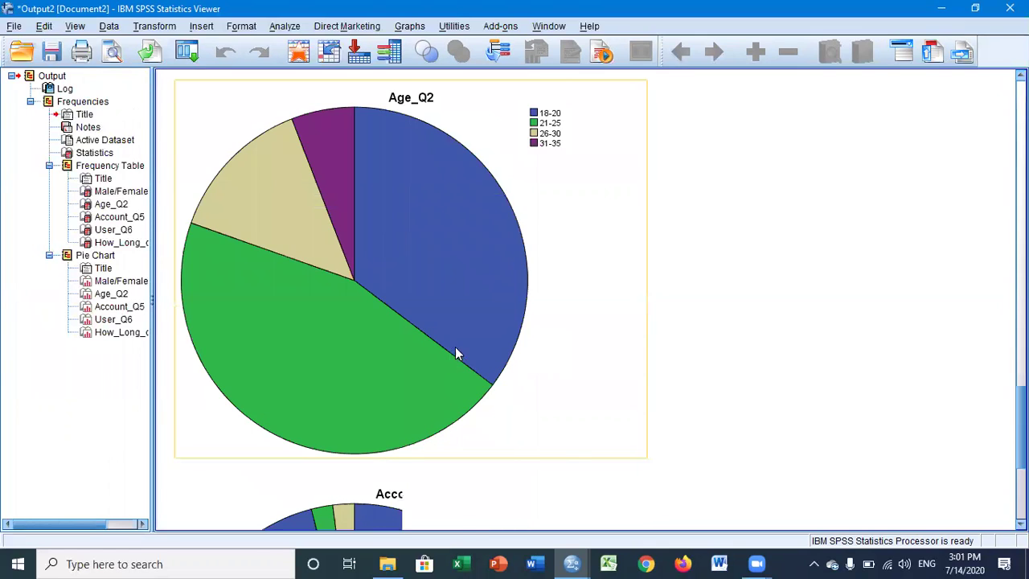
scroll(468, 285, "up", 3)
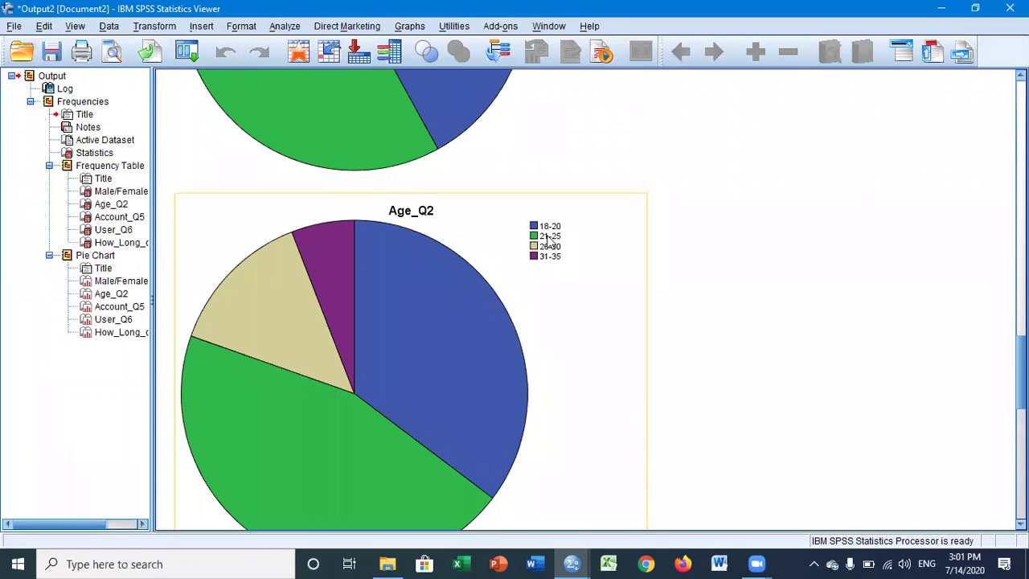
scroll(539, 250, "down", 10)
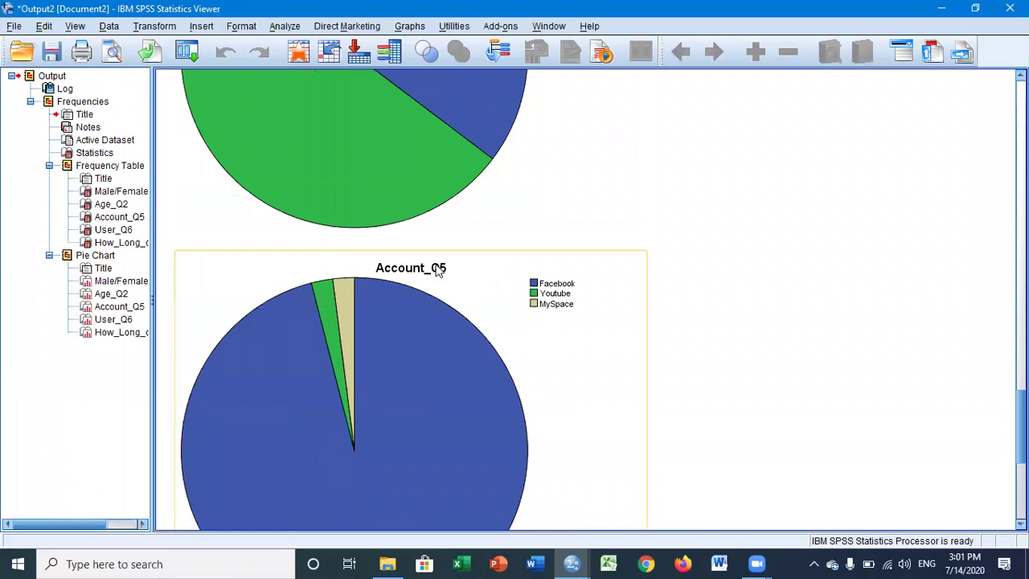
scroll(438, 270, "down", 3)
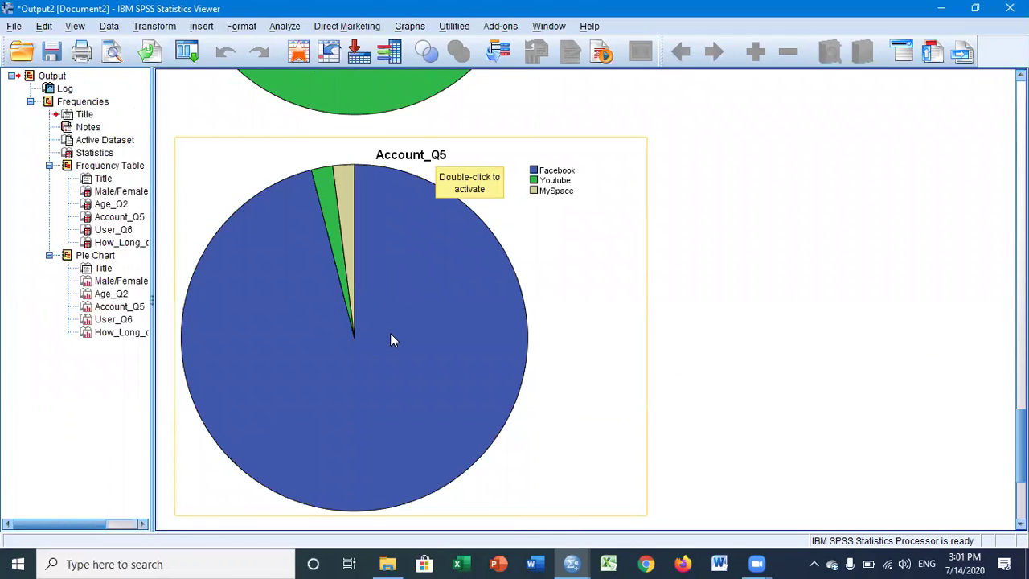
scroll(391, 339, "down", 9)
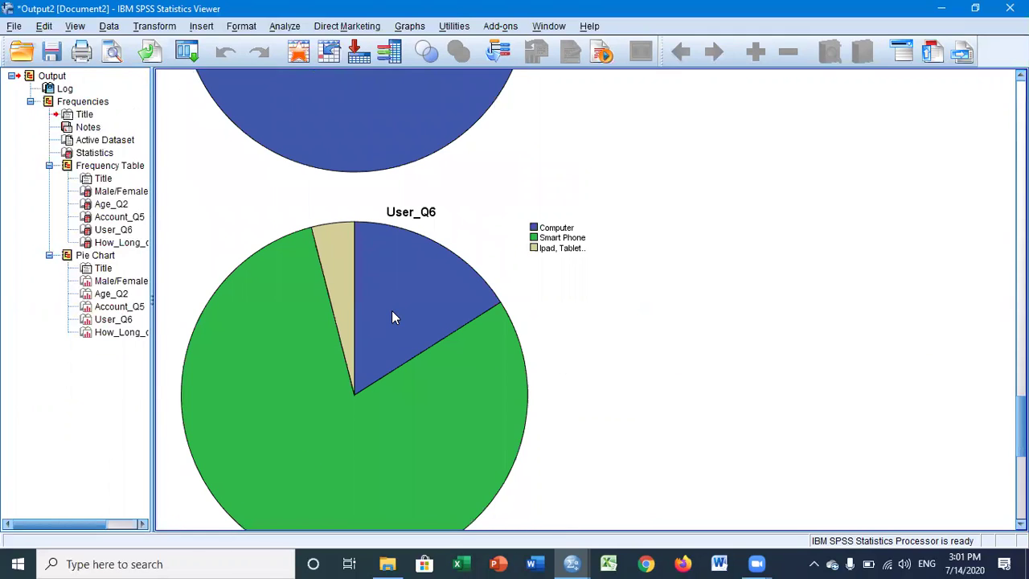
scroll(392, 315, "down", 5)
scroll(392, 316, "up", 8)
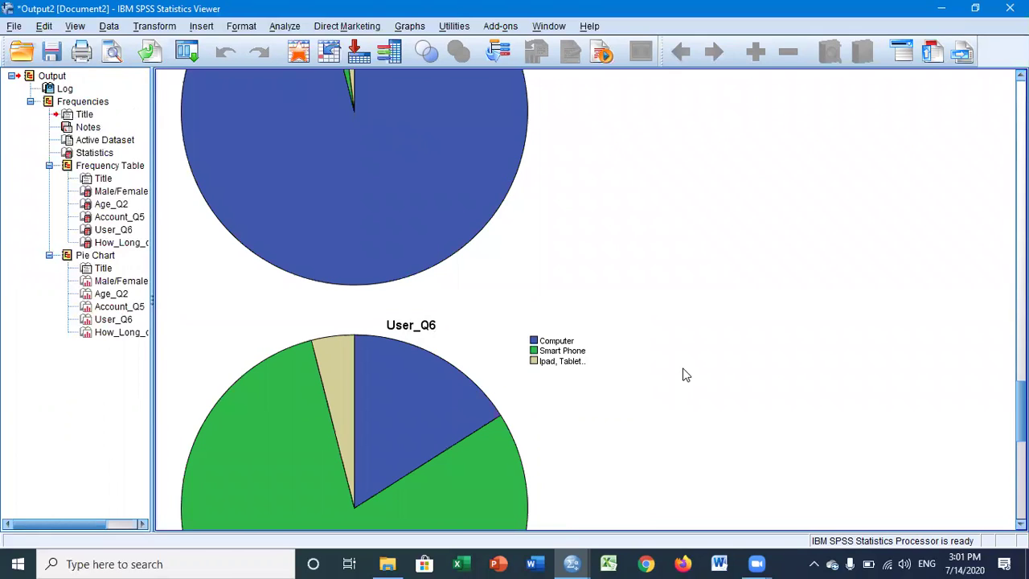
scroll(684, 374, "down", 17)
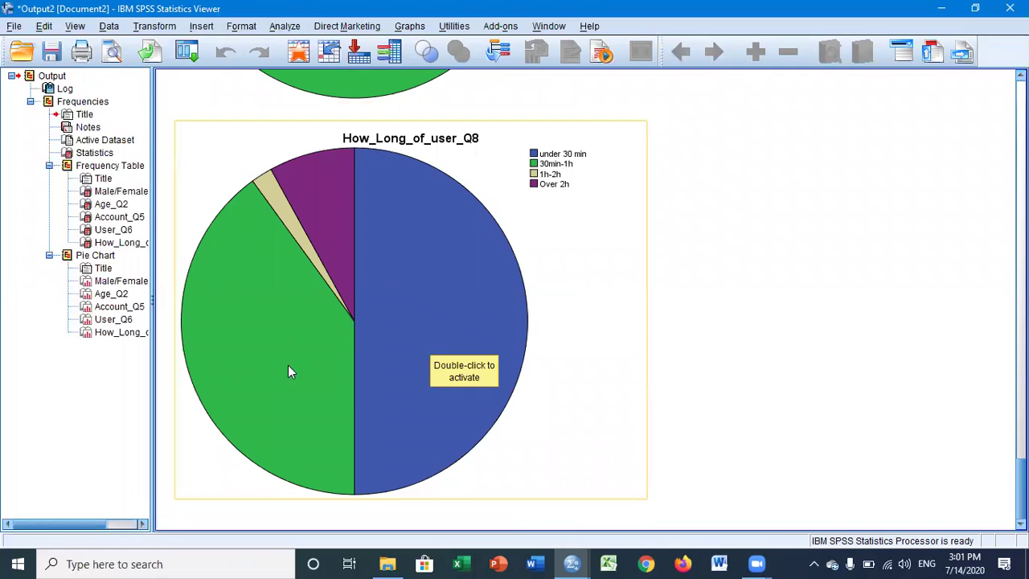
right_click(428, 310)
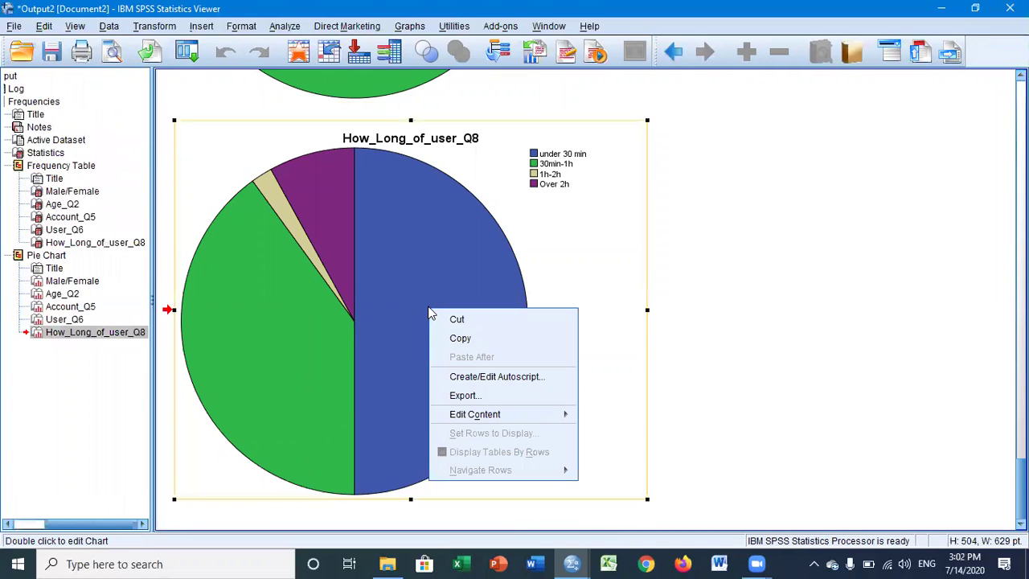
left_click(796, 270)
- Review the descriptive Statistics table again together with the Male/Female, Age_Q2 and Account_Q5 frequency tables
scroll(415, 261, "up", 10)
scroll(464, 275, "up", 15)
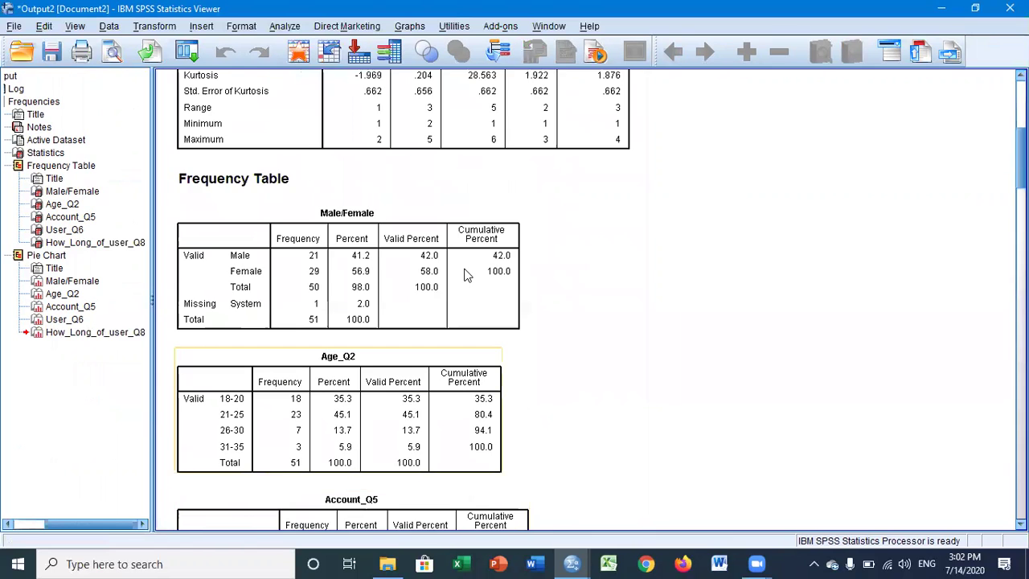
scroll(464, 274, "up", 10)
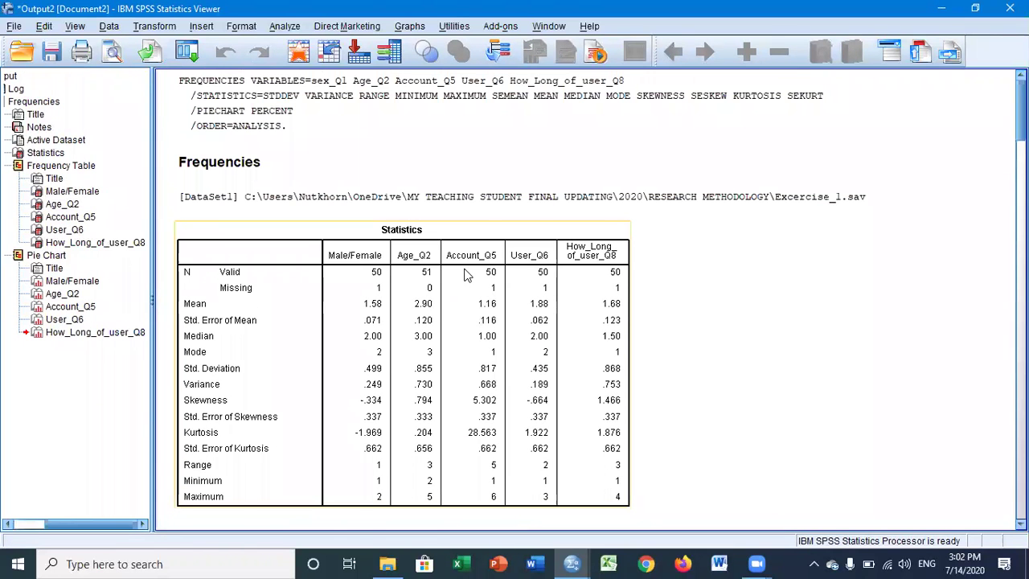
scroll(464, 275, "down", 3)
scroll(464, 274, "down", 4)
scroll(418, 281, "up", 7)
scroll(420, 333, "down", 3)
scroll(442, 291, "up", 3)
scroll(446, 287, "down", 12)
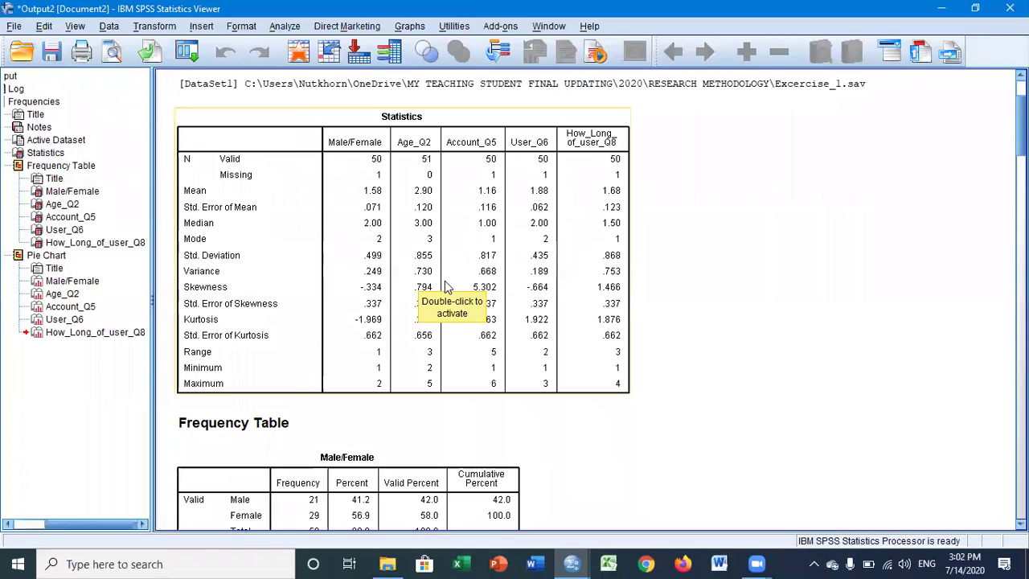
scroll(447, 288, "down", 6)
scroll(445, 282, "up", 20)
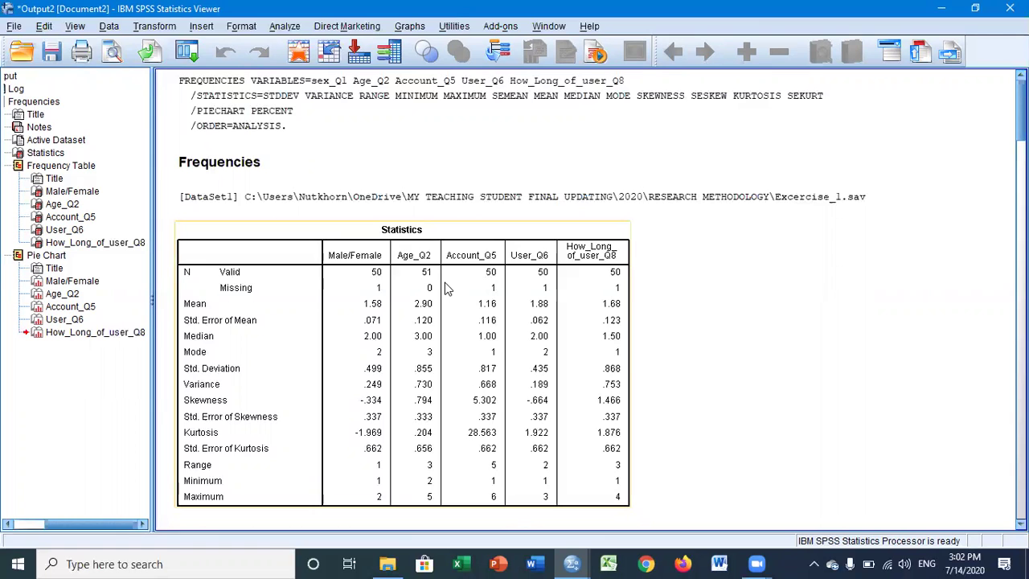
scroll(447, 288, "down", 6)
scroll(450, 296, "down", 20)
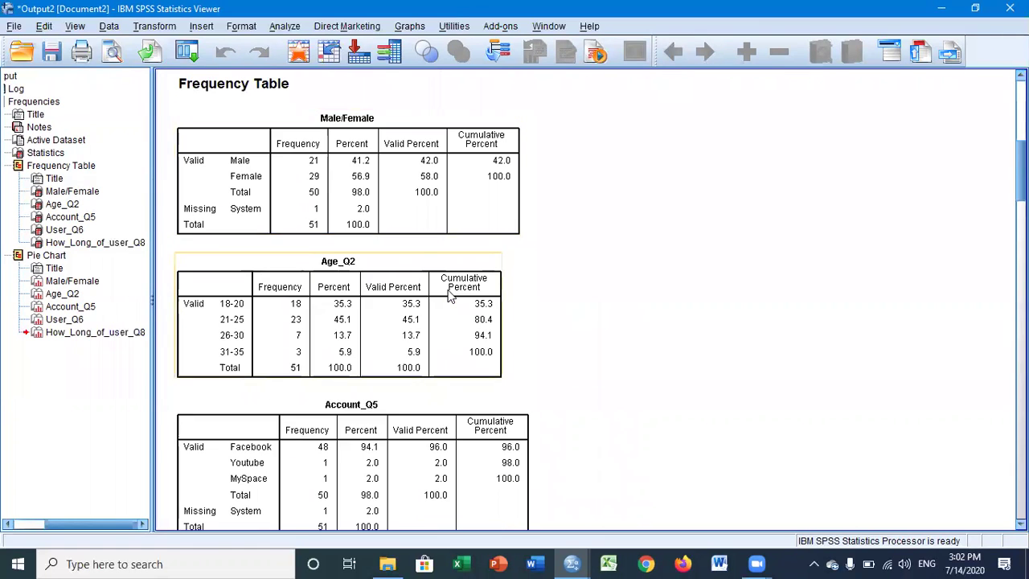
scroll(450, 297, "up", 20)
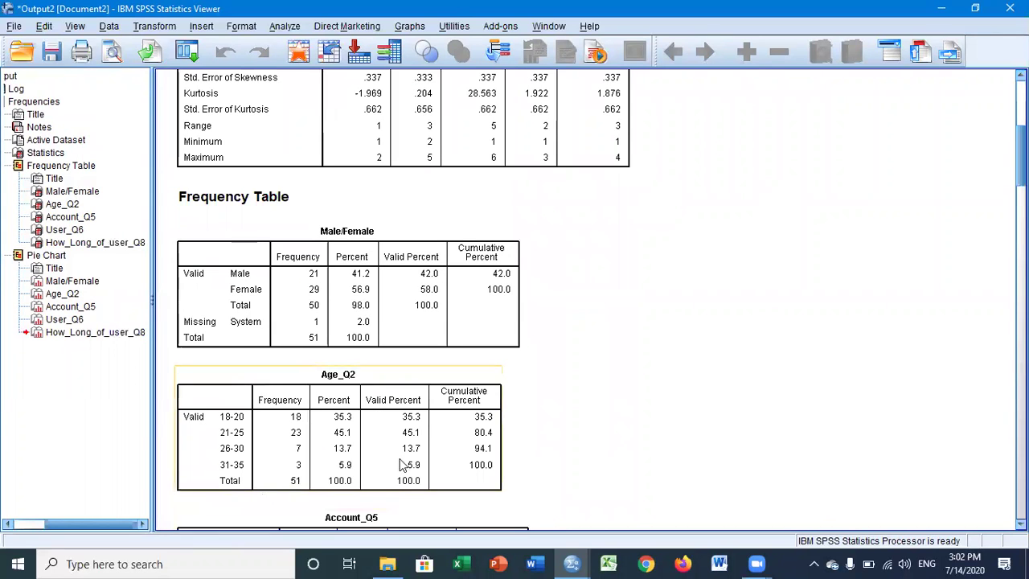
- Return to the Excercise_1.sav dataset and reopen the Frequencies analysis setup
left_click(572, 562)
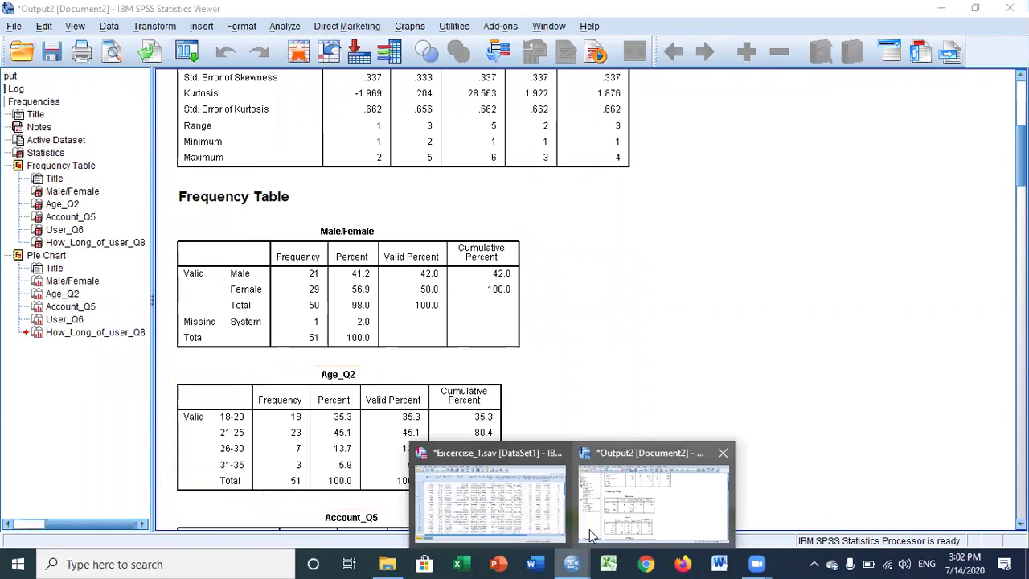
left_click(487, 515)
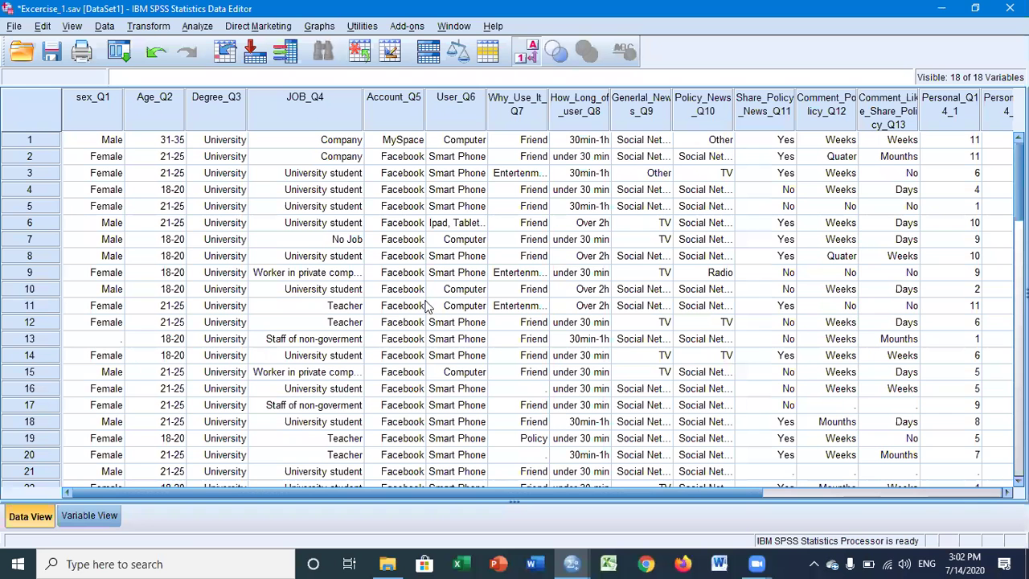
left_click(193, 29)
mouse_move(257, 63)
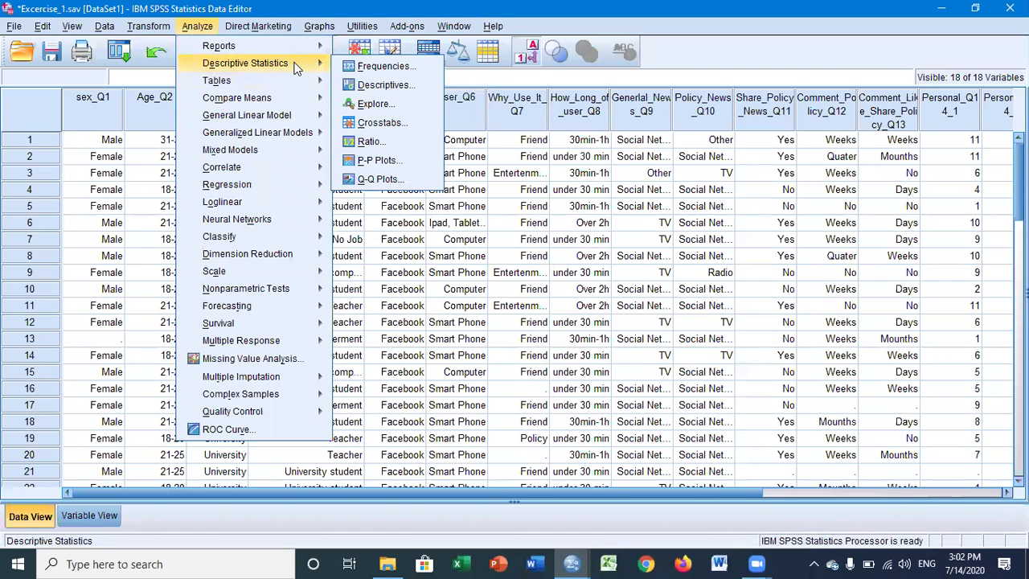
left_click(378, 65)
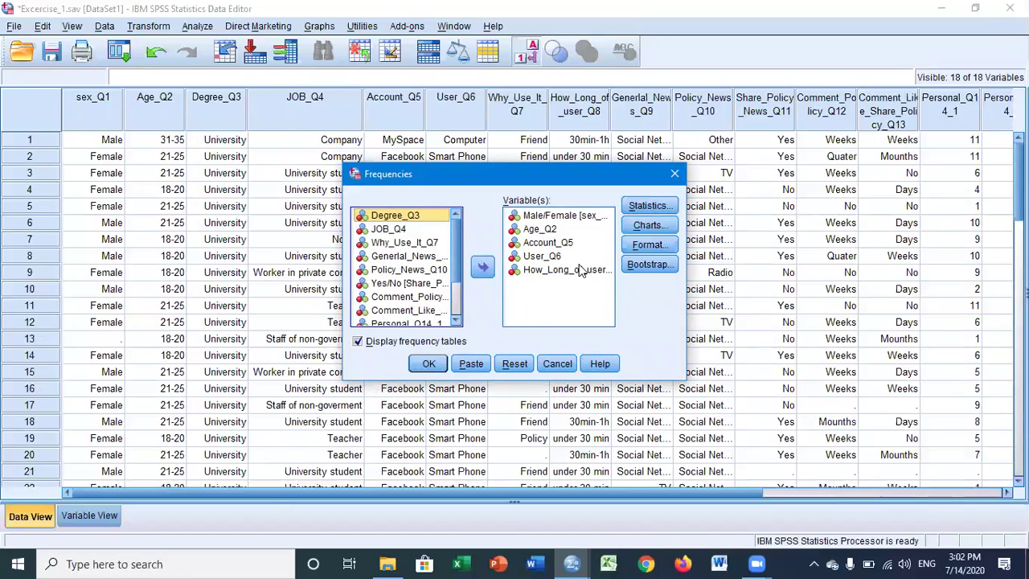
- Remove the central tendency measures, including median and mode, from the requested frequency statistics
left_click(648, 208)
left_click(557, 176)
left_click(557, 192)
left_click(557, 208)
left_click(557, 175)
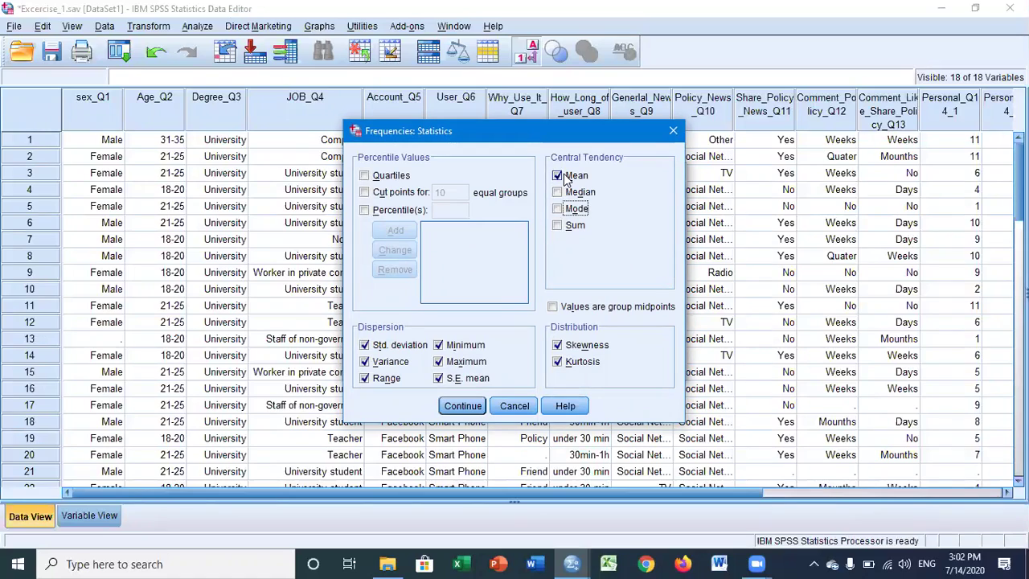
- Clear all dispersion measures plus skewness and kurtosis from the frequency statistics, and accept the selection
left_click(365, 345)
left_click(364, 362)
left_click(364, 378)
left_click(438, 377)
left_click(438, 361)
left_click(438, 345)
left_click(557, 345)
left_click(557, 362)
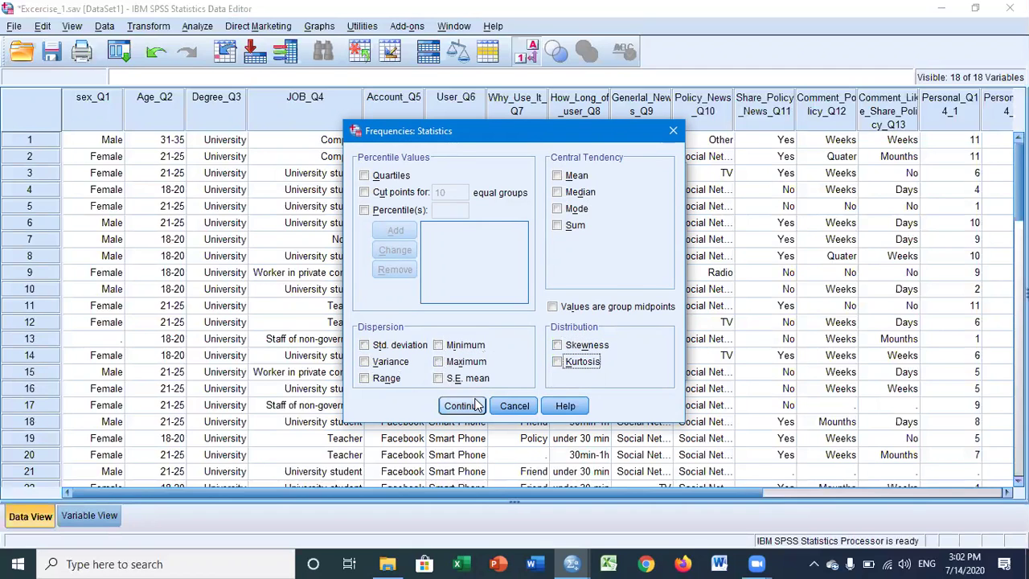
left_click(465, 405)
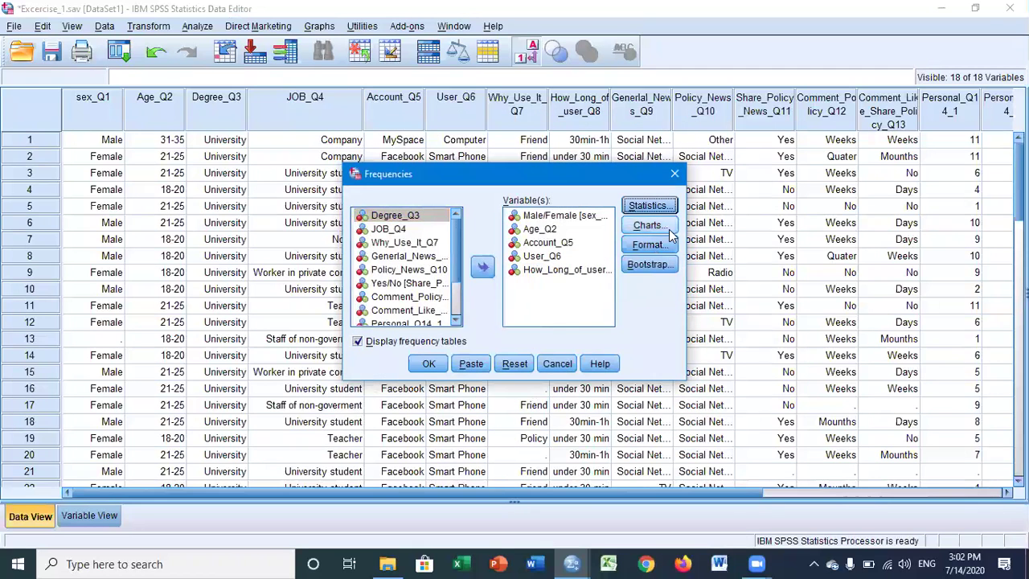
- Set the chart type to bar charts with percentages and run the Frequencies analysis on the same five variables
left_click(651, 226)
left_click(441, 239)
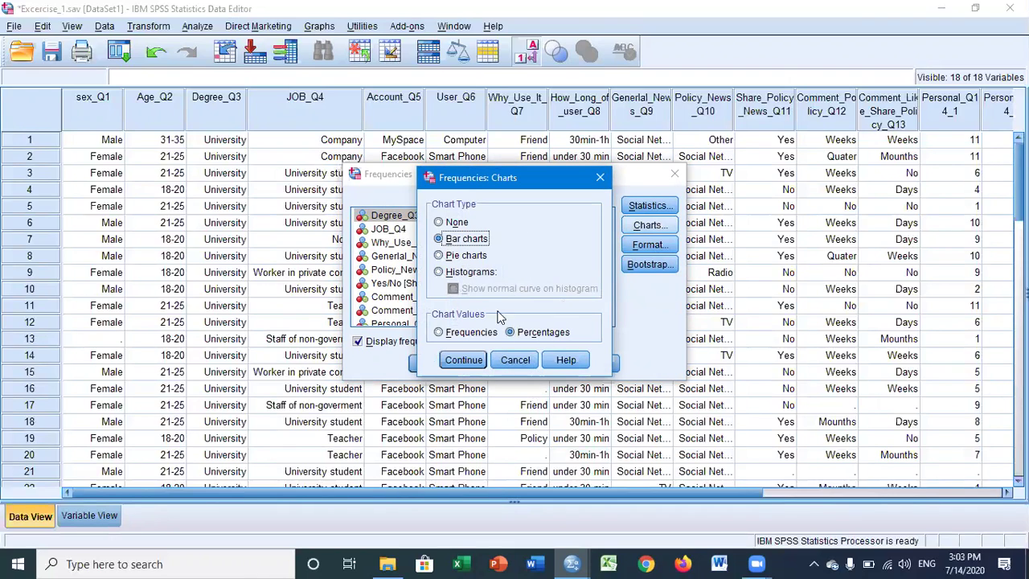
left_click(465, 360)
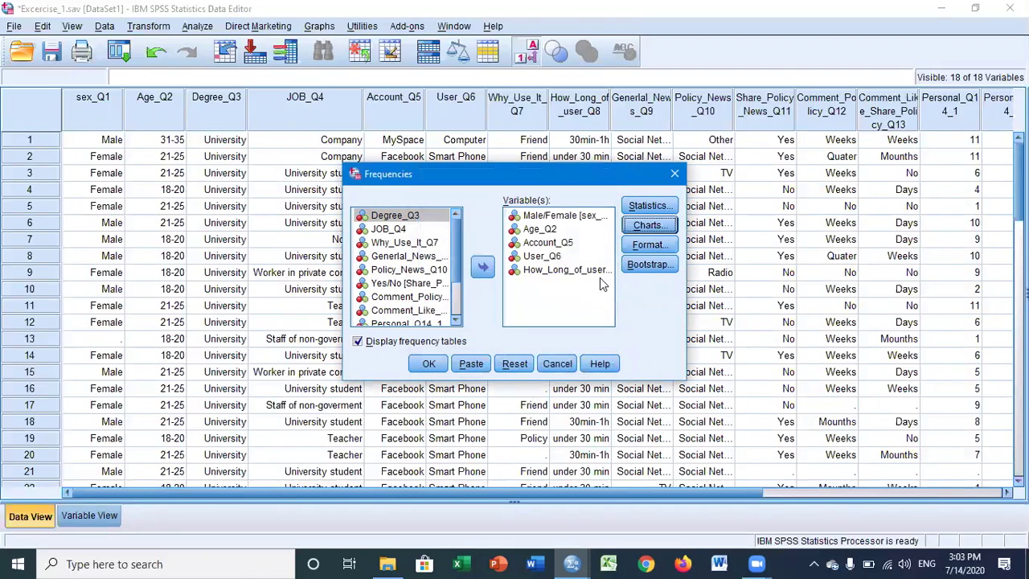
left_click(430, 366)
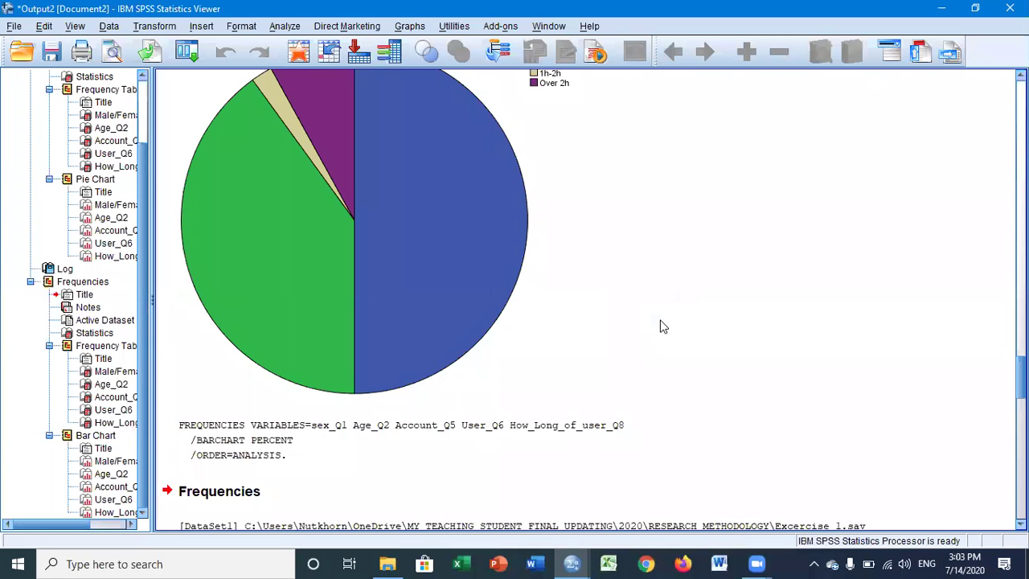
- Examine the new output's percentage bar charts for all five variables, then its Statistics table and frequency tables
scroll(662, 326, "up", 5)
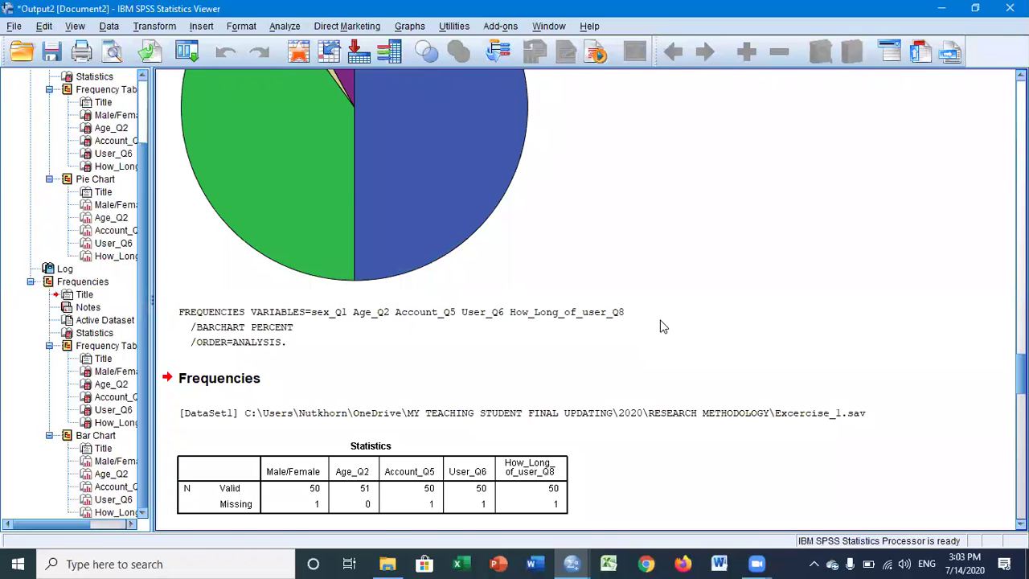
scroll(662, 326, "down", 5)
scroll(662, 327, "down", 12)
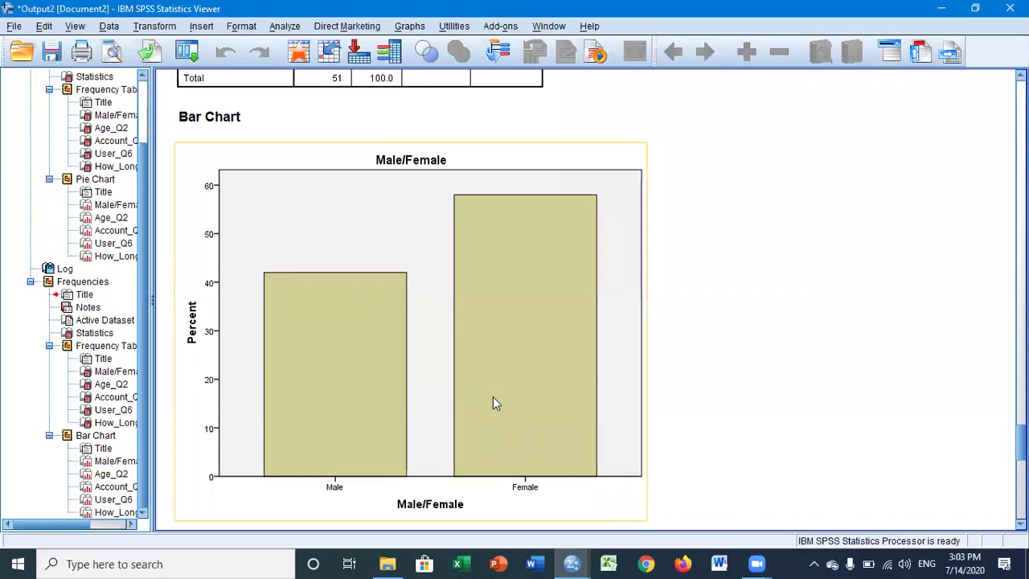
scroll(518, 378, "down", 5)
scroll(518, 384, "down", 3)
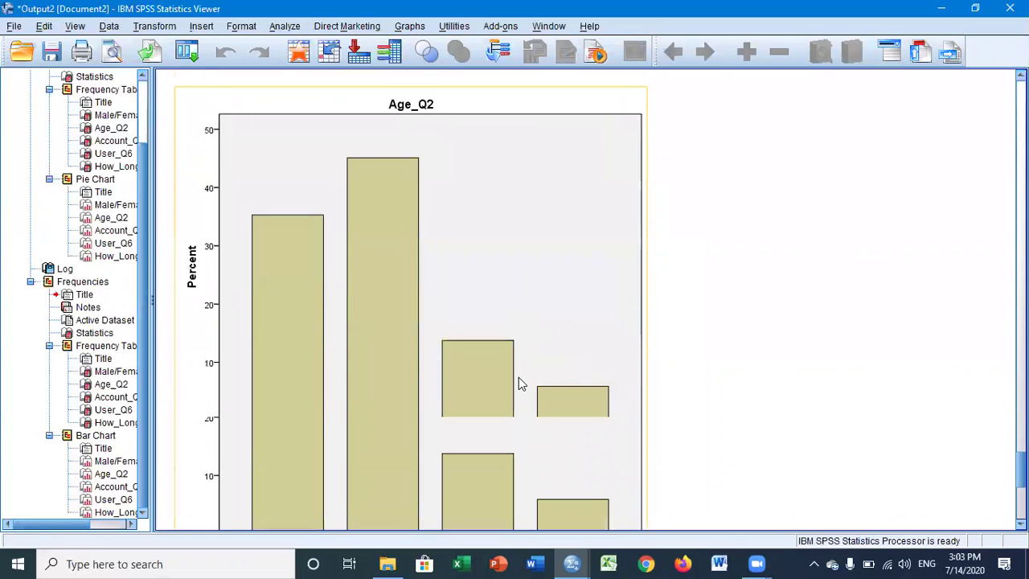
scroll(526, 367, "up", 3)
scroll(528, 370, "down", 10)
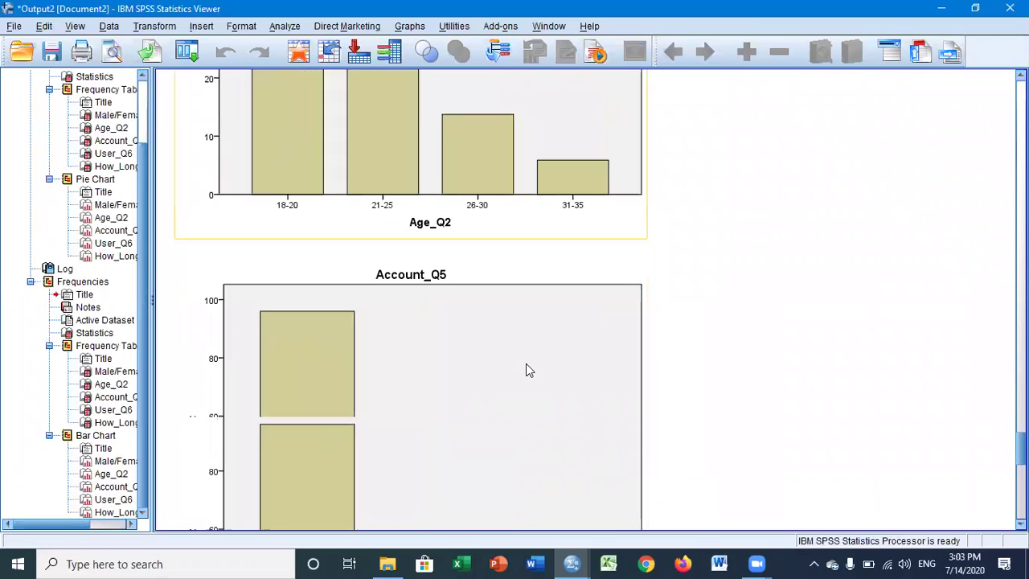
scroll(527, 371, "up", 5)
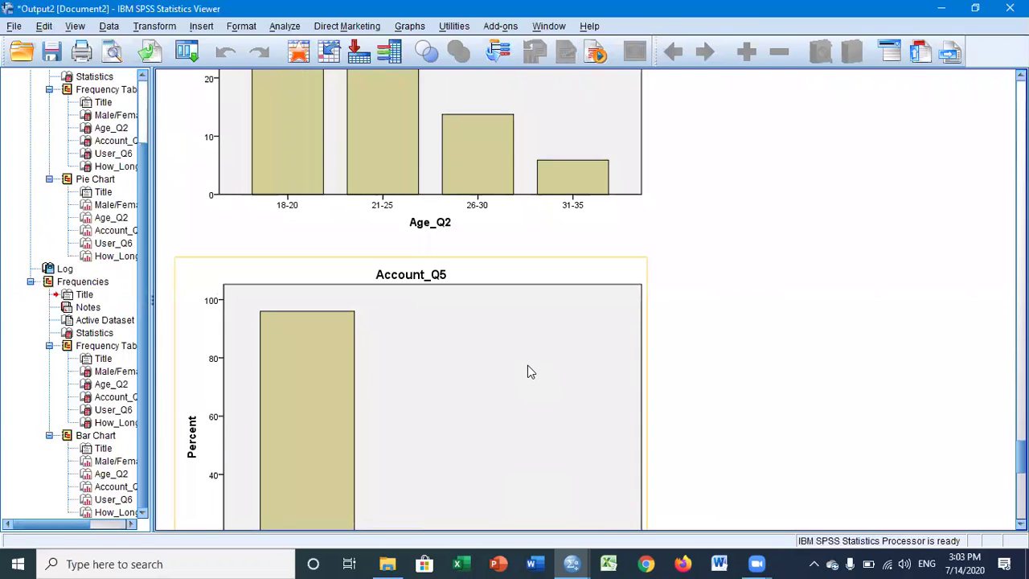
scroll(527, 371, "down", 10)
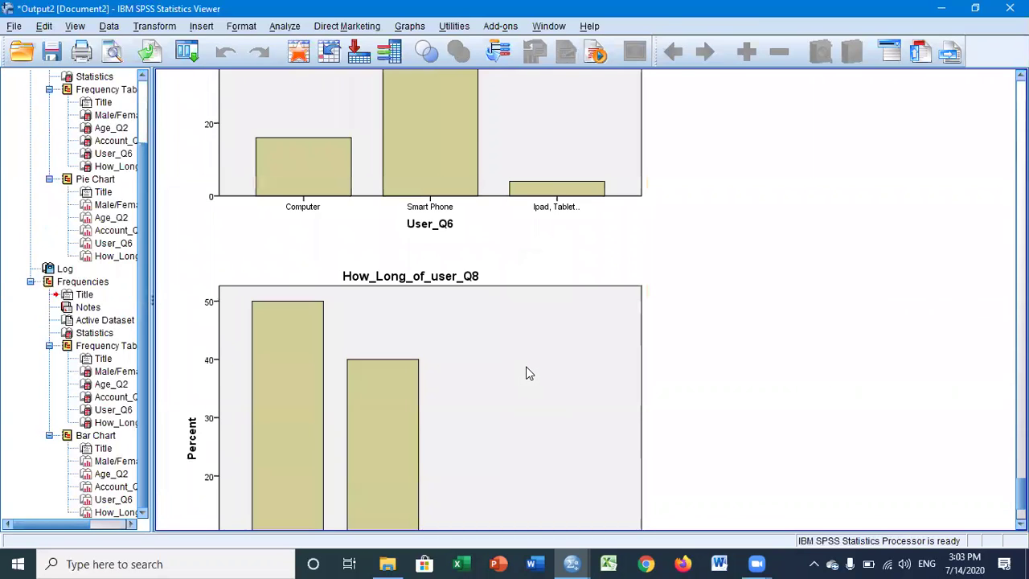
scroll(528, 373, "up", 5)
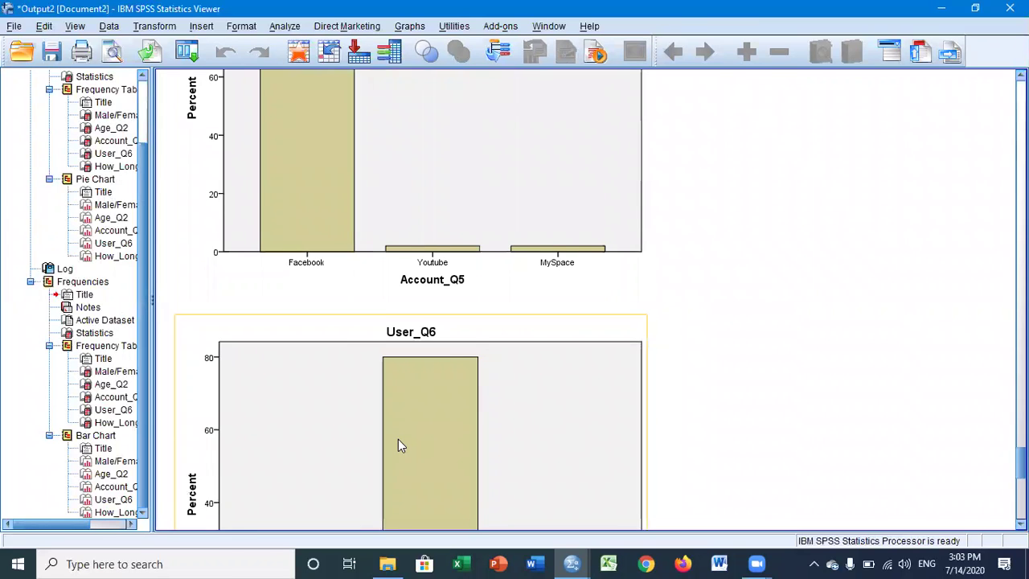
scroll(398, 443, "down", 3)
scroll(398, 444, "down", 5)
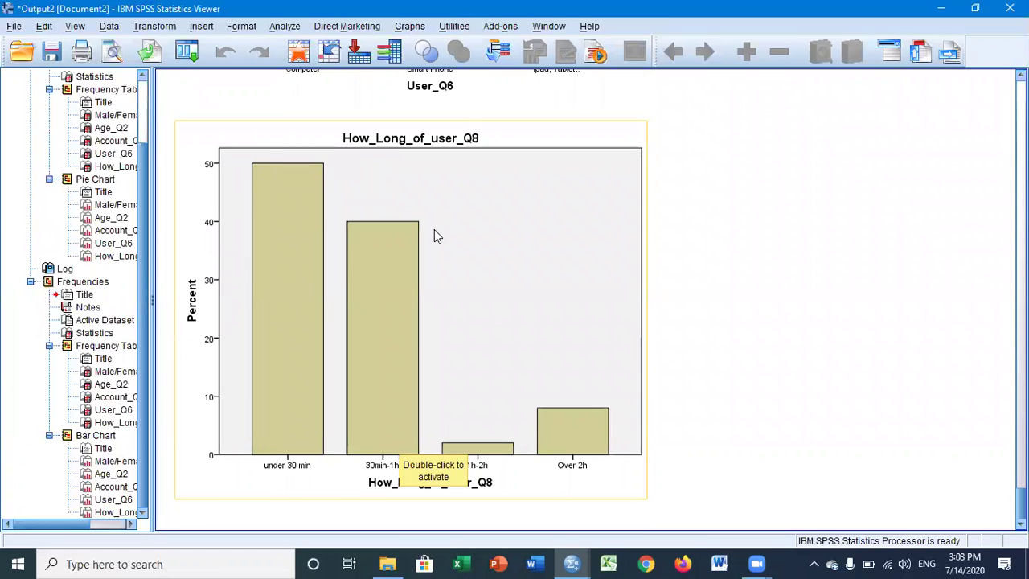
scroll(619, 413, "up", 6)
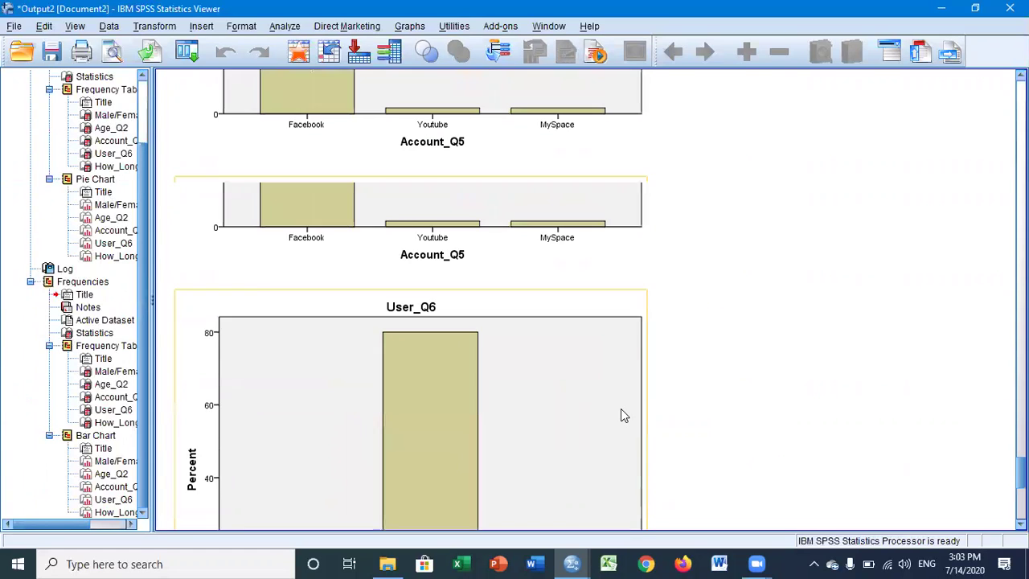
scroll(620, 410, "up", 15)
scroll(621, 410, "up", 10)
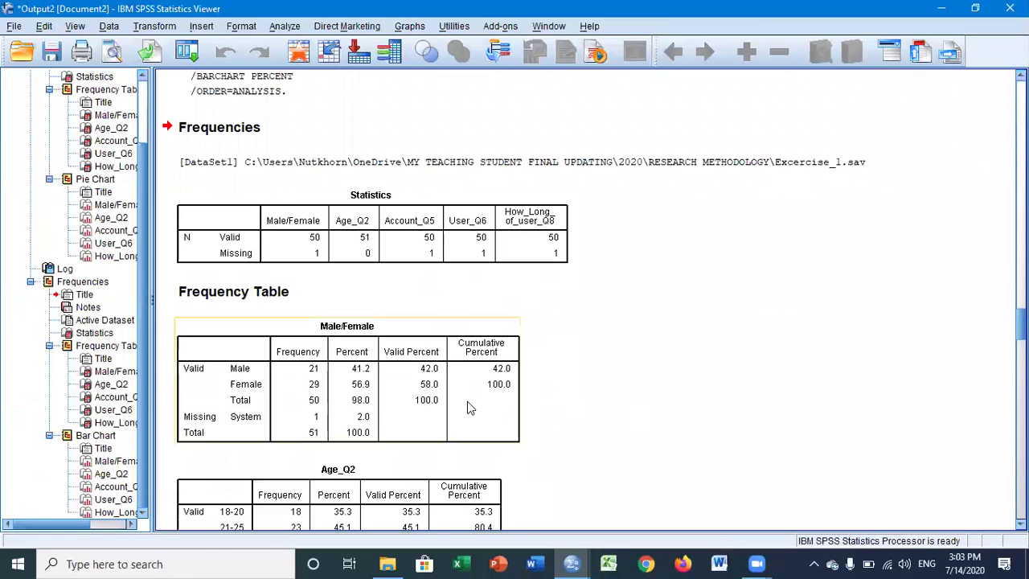
- Examine the frequency tables in the newest output, then the earlier output's How_Long_of_user_Q8 pie chart and its frequency tables
scroll(470, 408, "down", 5)
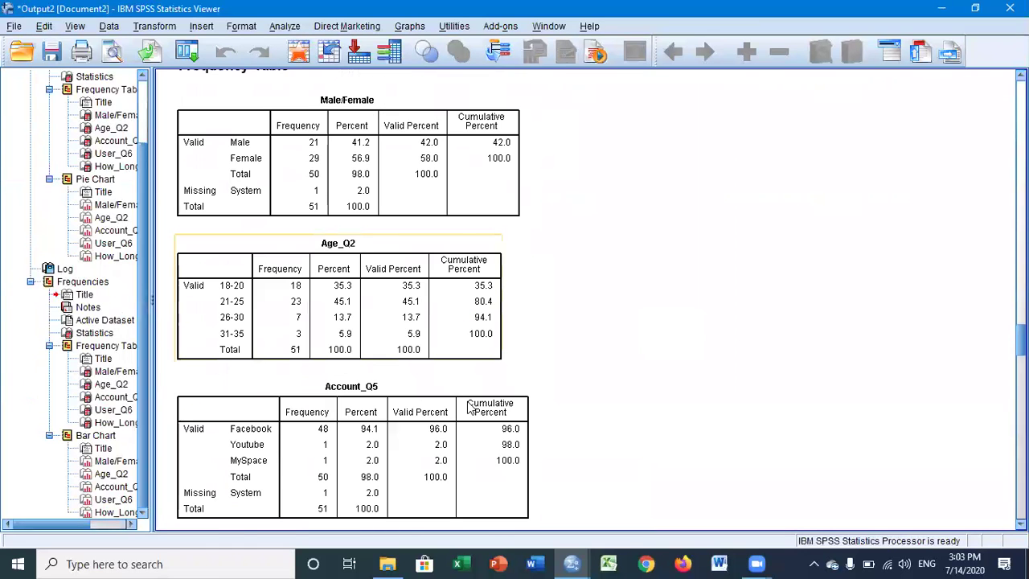
scroll(466, 401, "up", 3)
scroll(467, 401, "down", 15)
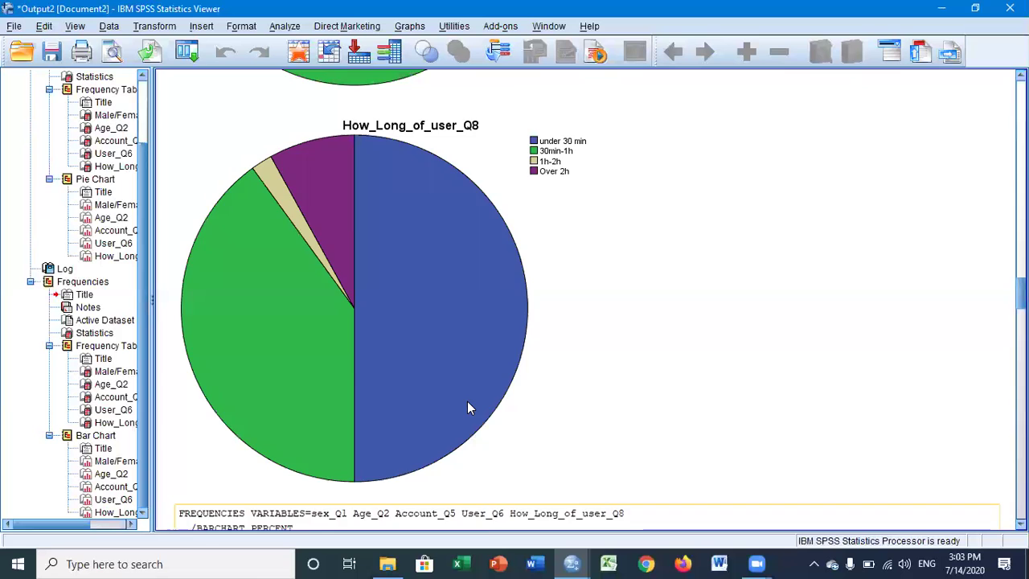
scroll(467, 401, "up", 3)
scroll(468, 404, "up", 20)
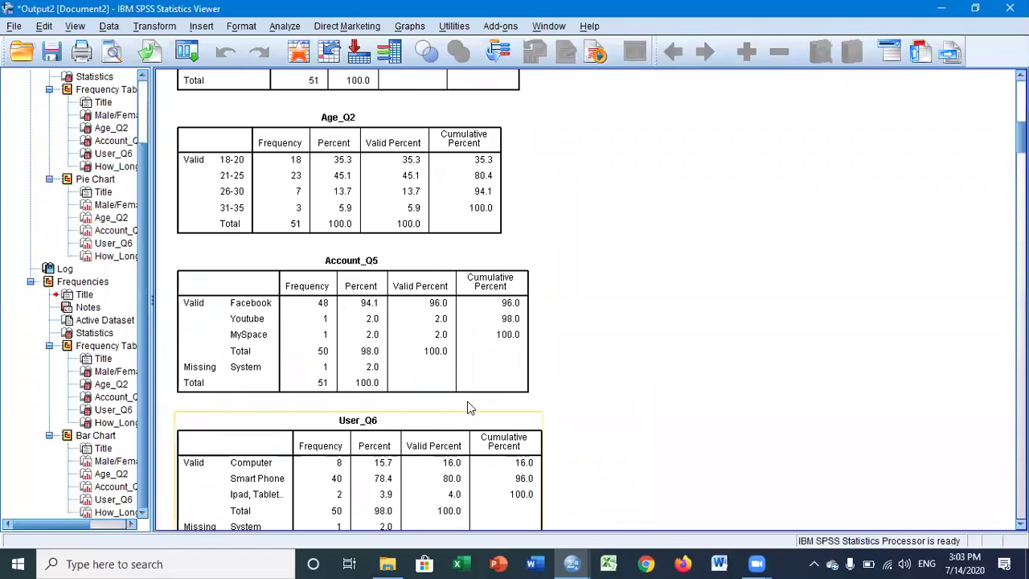
scroll(467, 401, "up", 2)
scroll(467, 401, "down", 8)
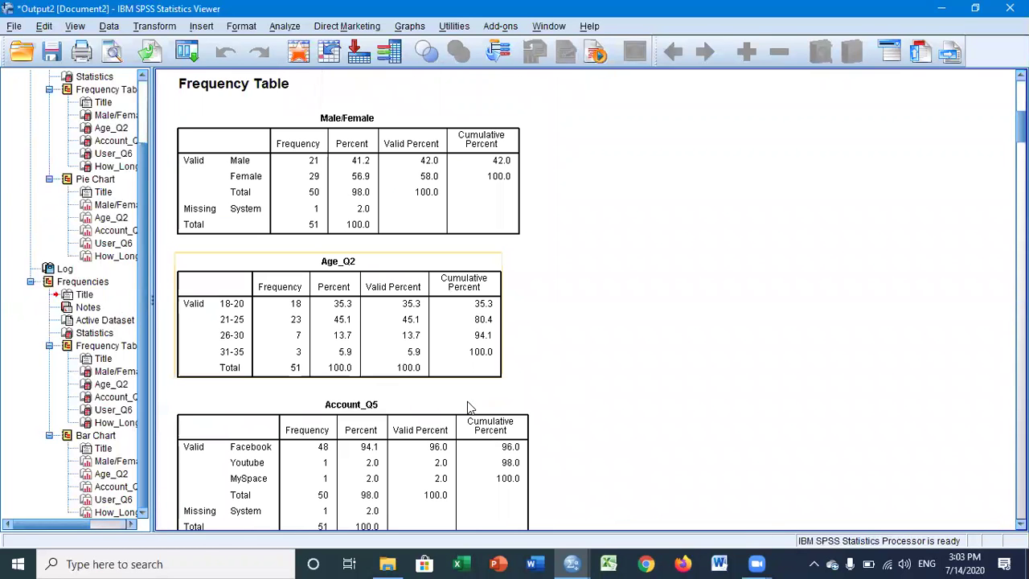
scroll(470, 408, "down", 3)
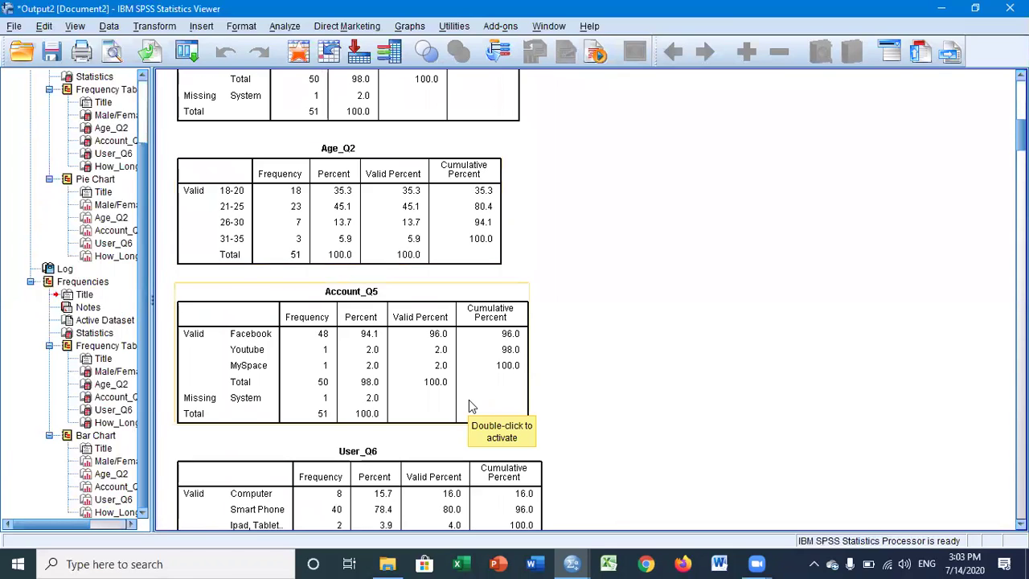
scroll(470, 406, "down", 3)
- Select the Account_Q5 frequency table in the first output and review its Word/RTF export options without exporting
left_click(345, 244)
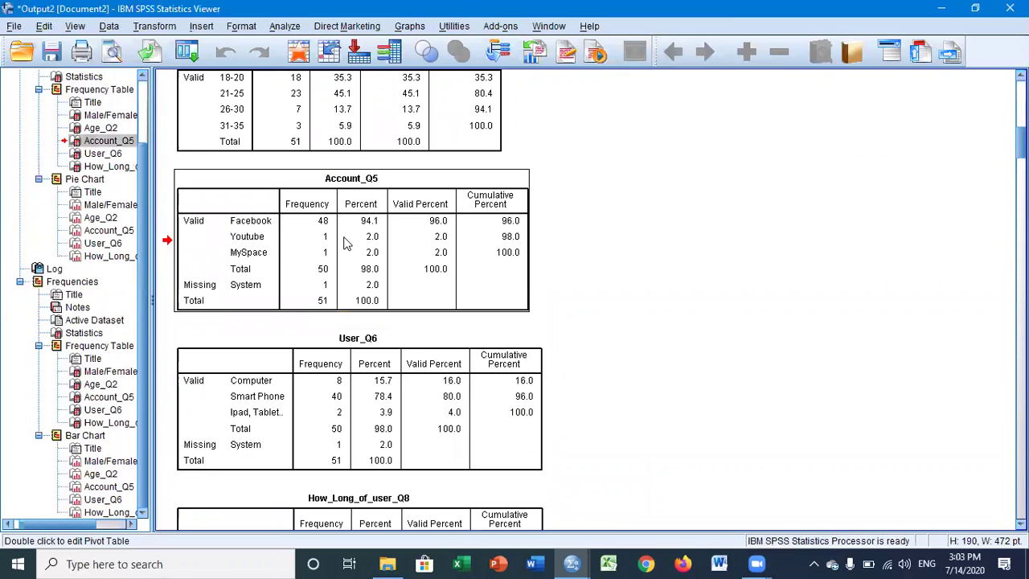
right_click(365, 239)
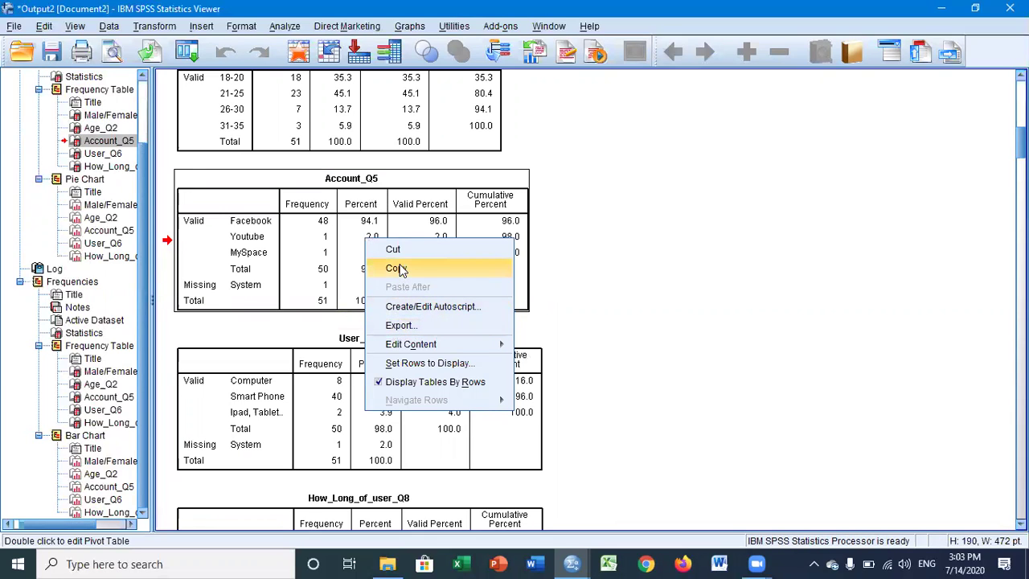
left_click(432, 325)
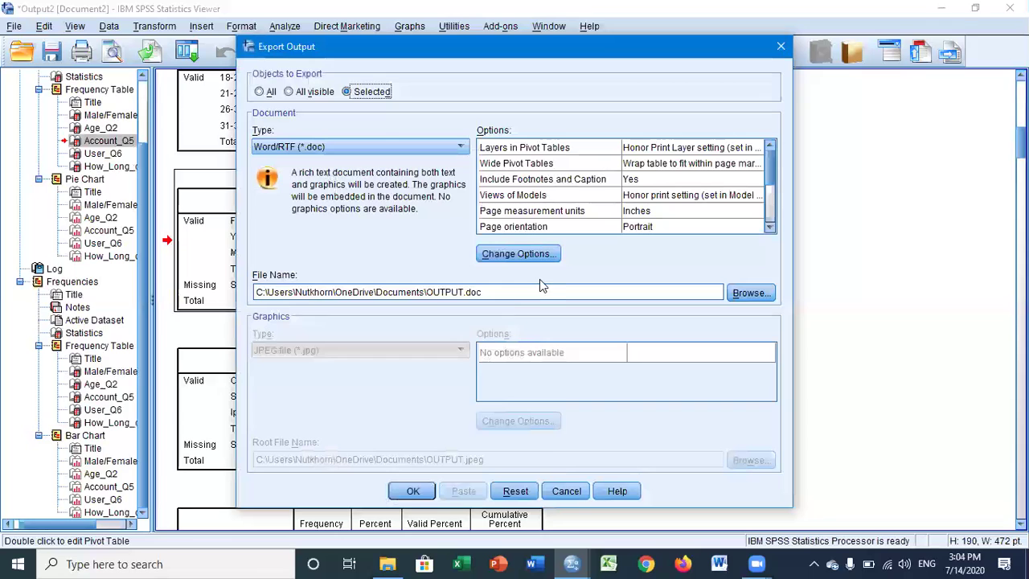
key("Escape")
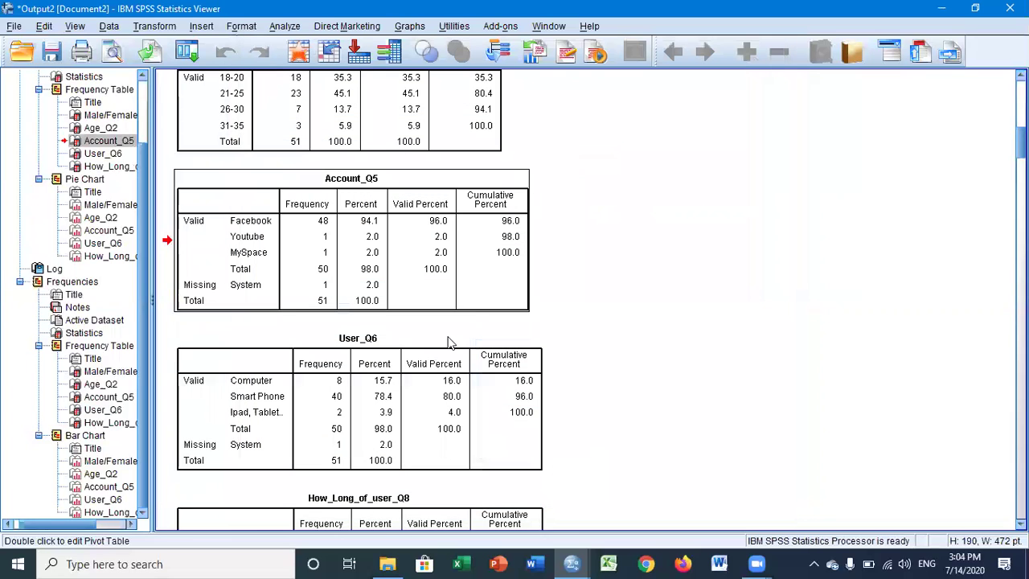
- Copy the selected Account_Q5 frequency table to the clipboard
right_click(368, 239)
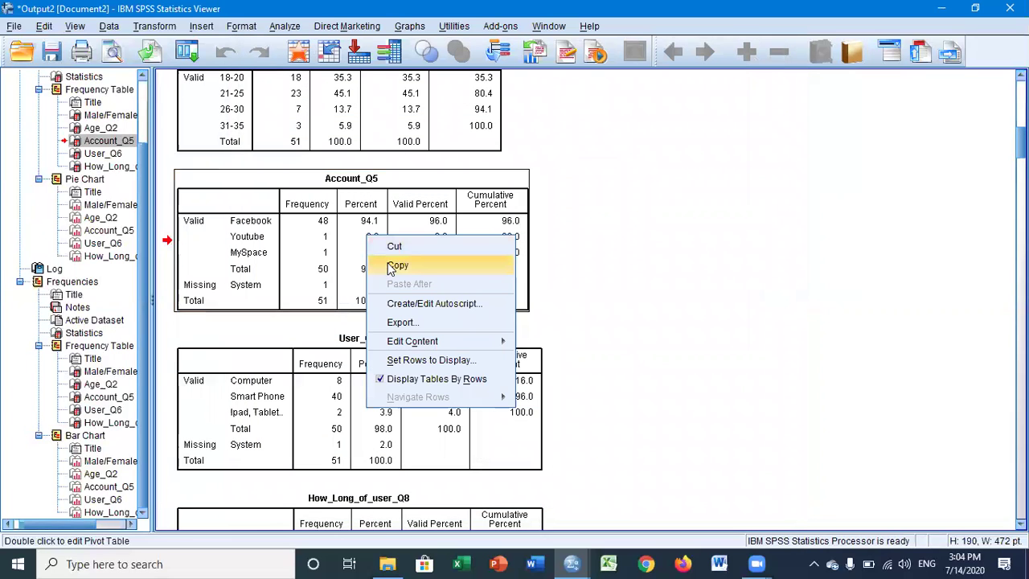
left_click(394, 264)
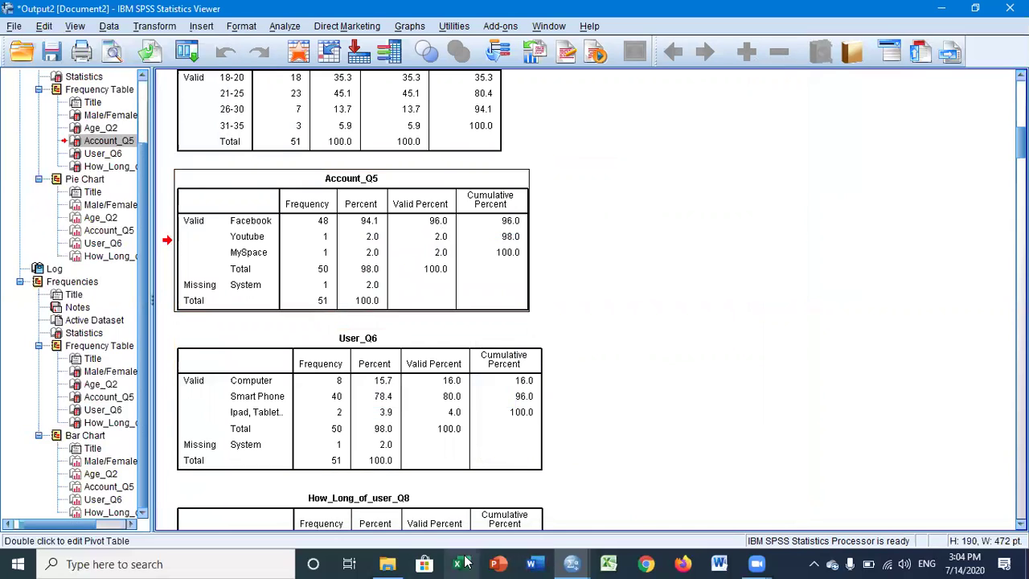